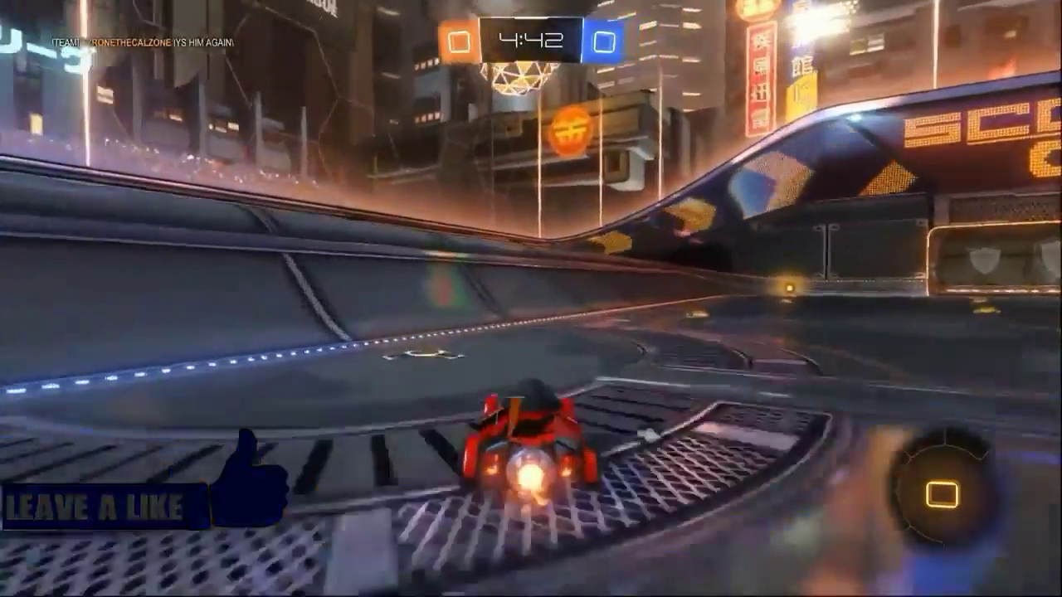
In Rocket League, turn on ball cam, drive off the wall and boost toward the goal
key("space")
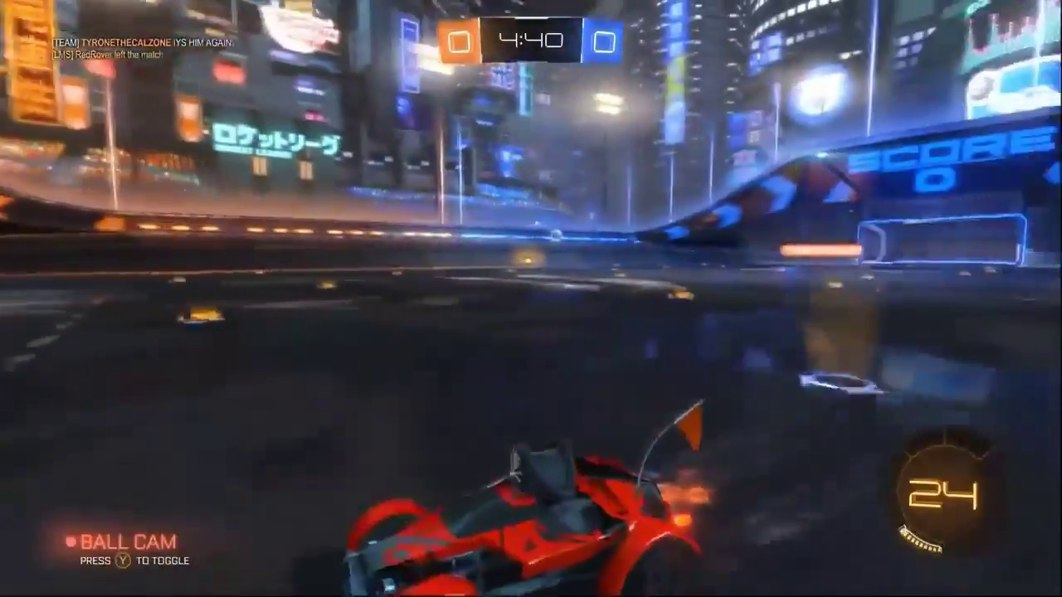
key("w")
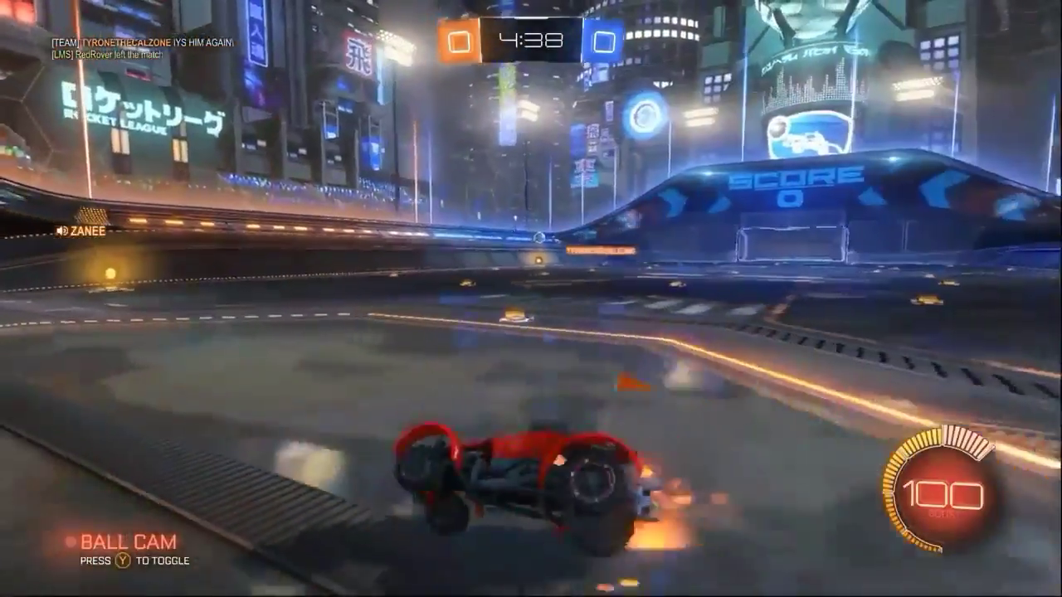
key("w")
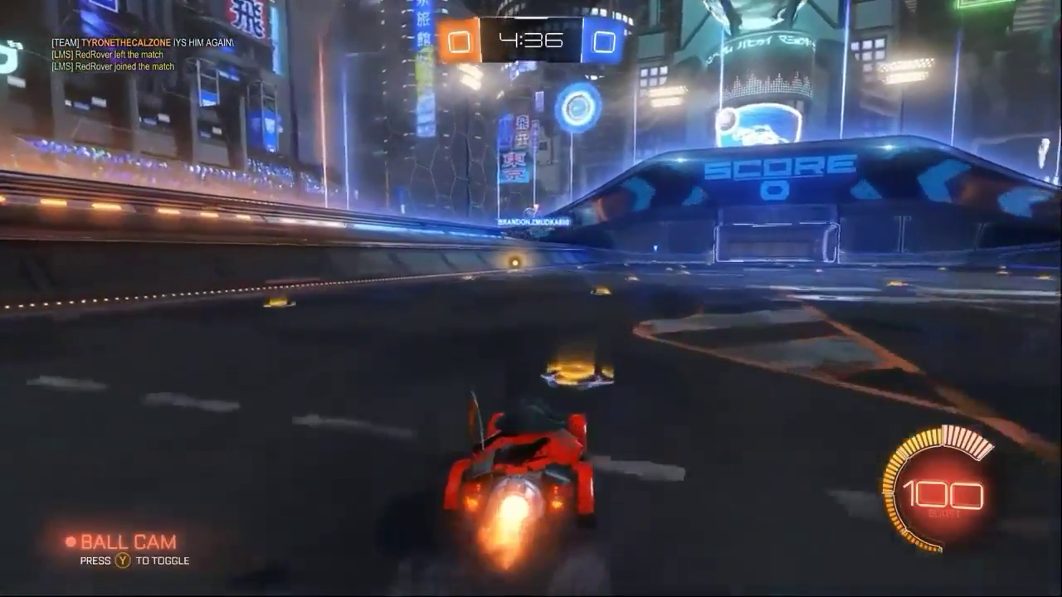
key("d")
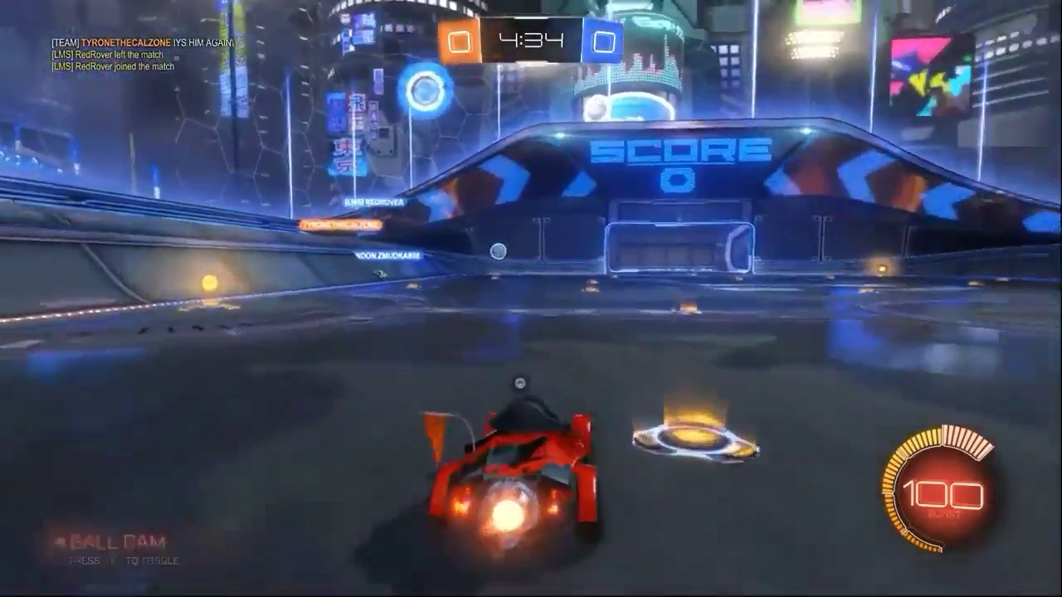
key("shift")
key("shift")
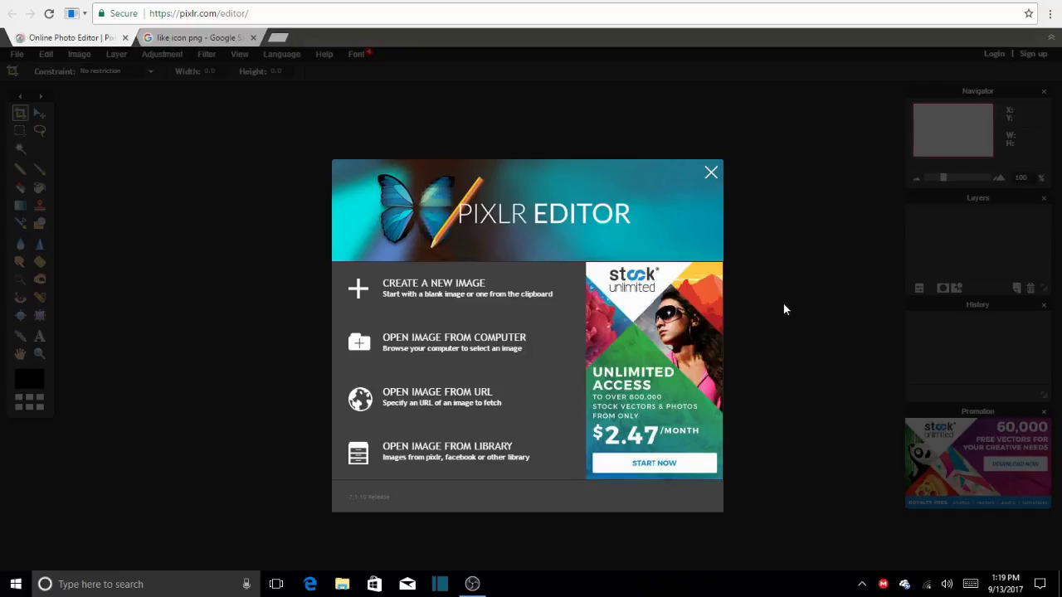
Create a new transparent 1920×1080 canvas from the Movie 1080p preset
left_click(458, 289)
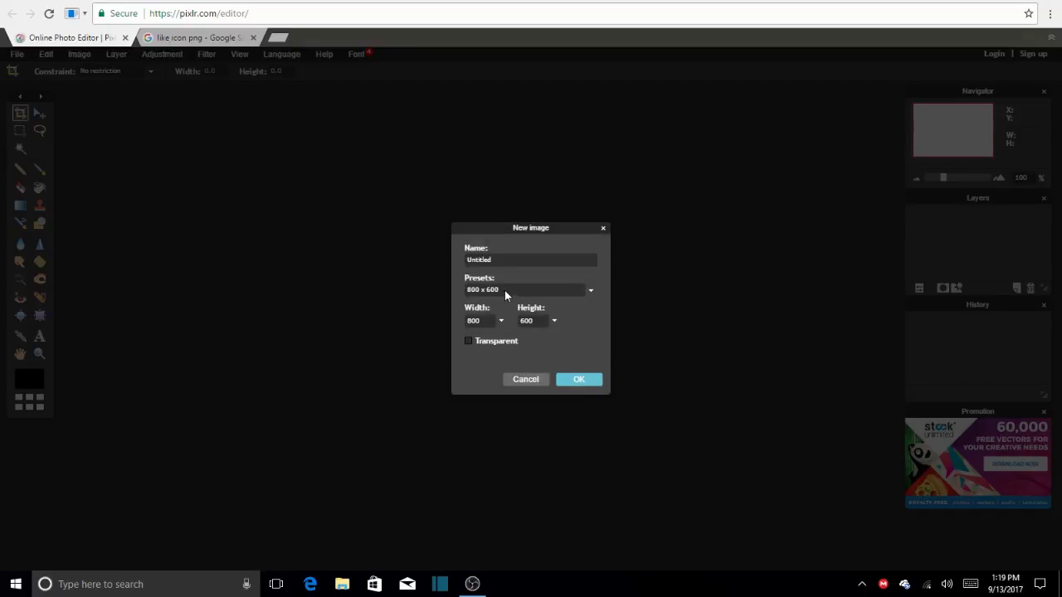
left_click(504, 290)
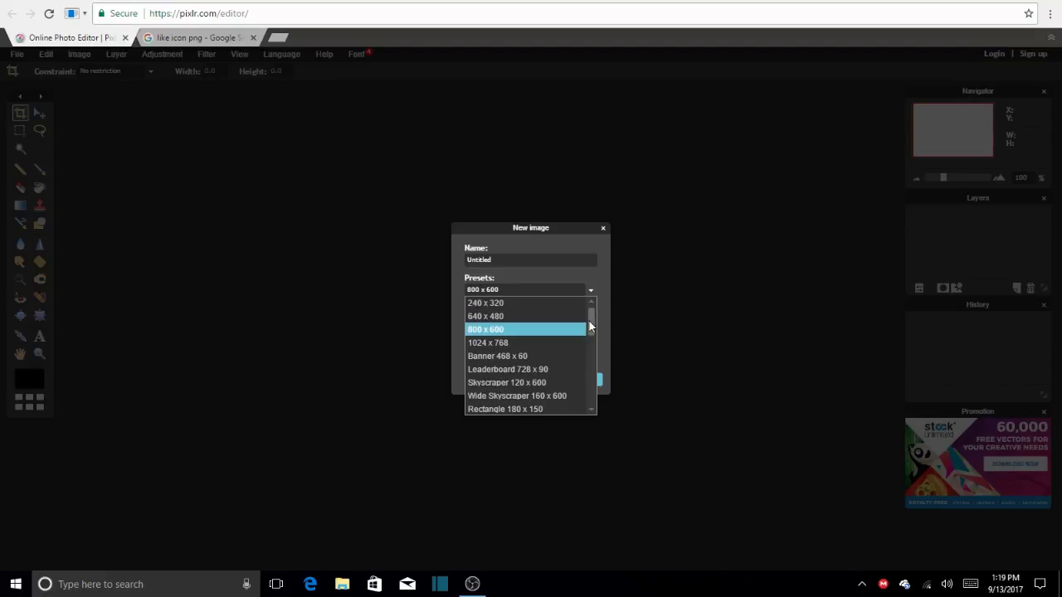
left_click_drag(589, 321, 583, 404)
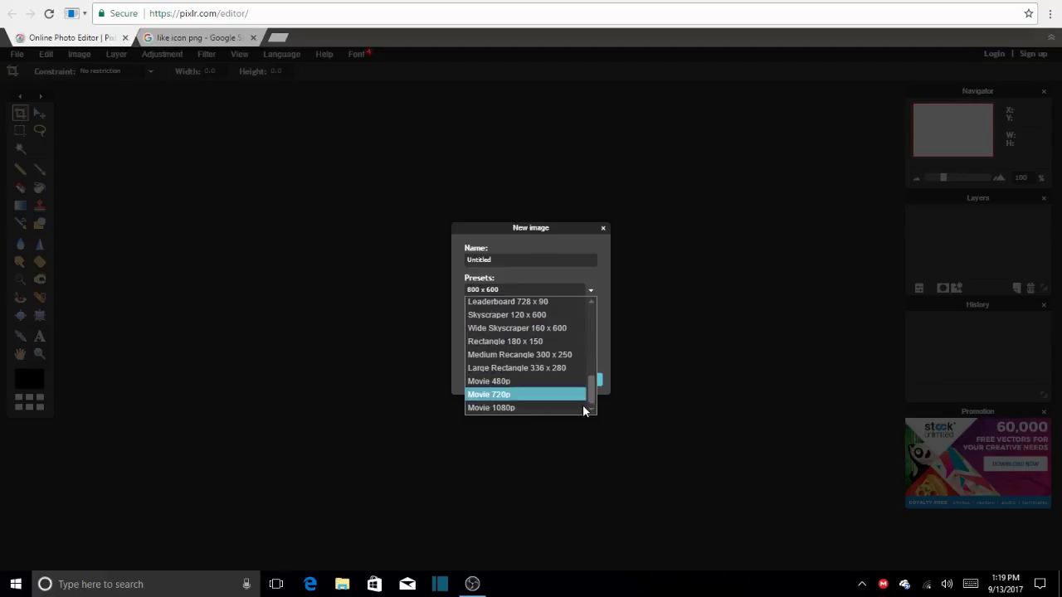
left_click(515, 408)
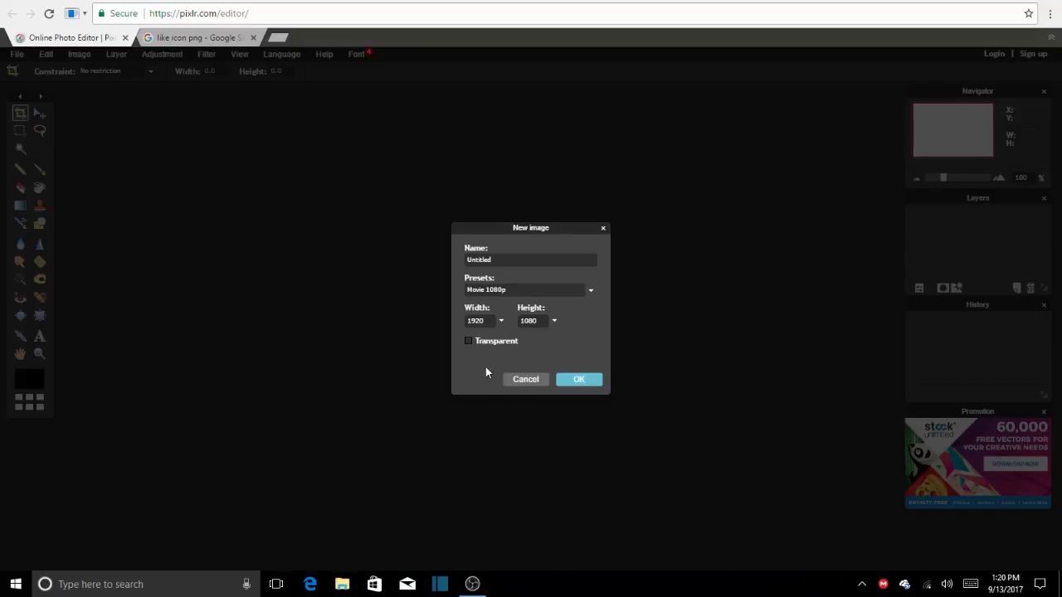
left_click(585, 379)
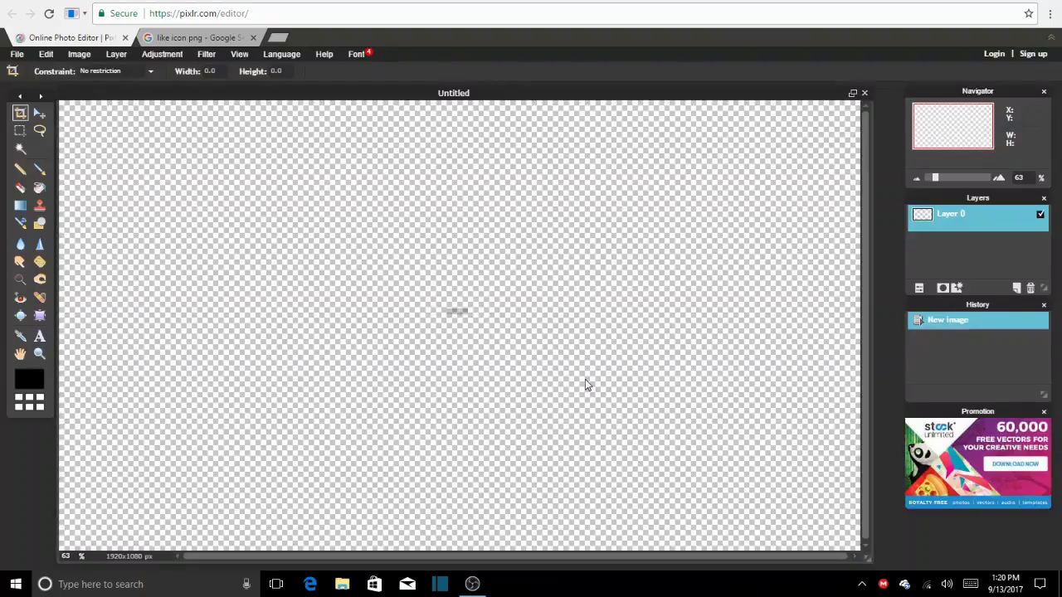
Choose the Drawing tool and set its fill colour to a fully saturated bright blue
left_click(39, 224)
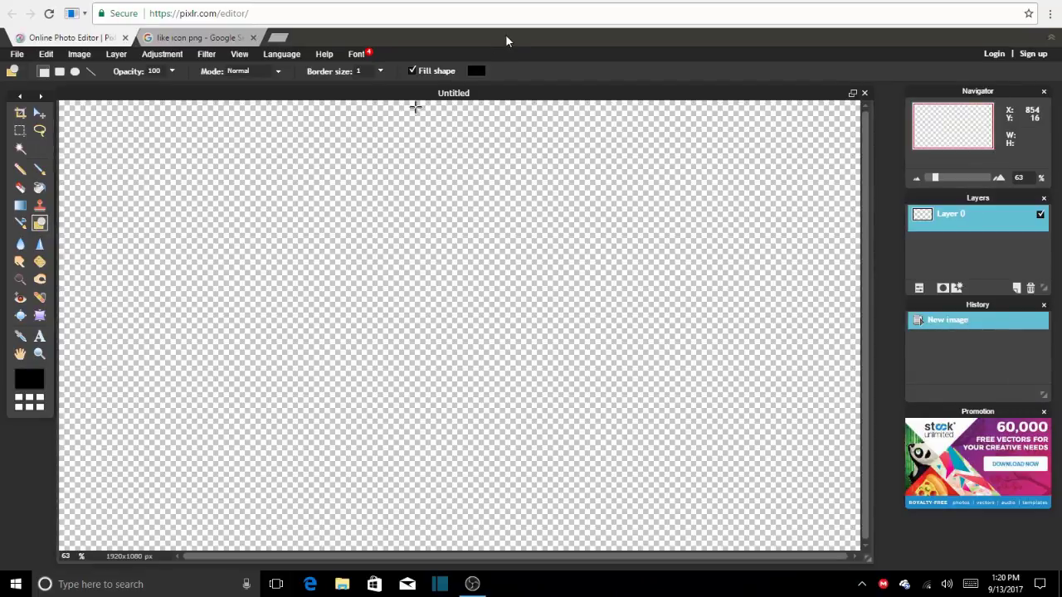
left_click(476, 70)
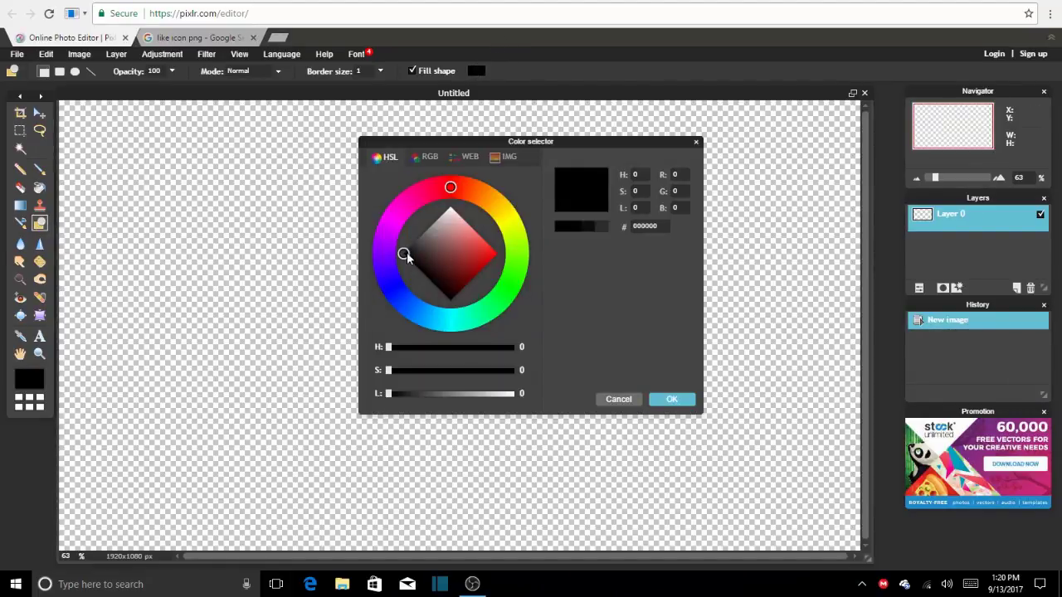
mouse_move(451, 187)
left_mouse_down()
mouse_move(441, 183)
mouse_move(387, 267)
mouse_move(394, 315)
left_mouse_up()
left_click_drag(464, 254, 500, 259)
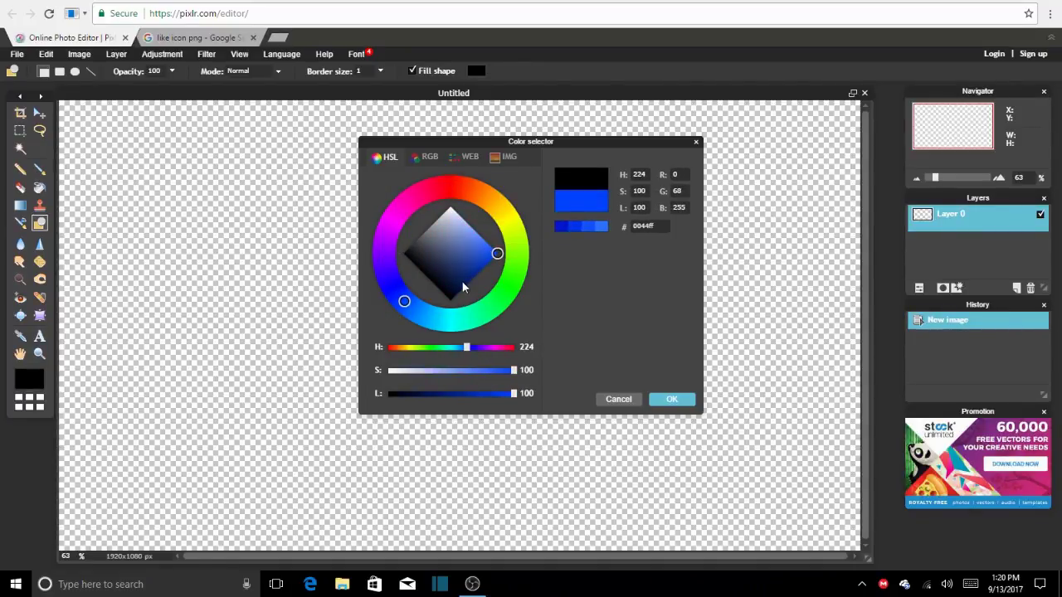
left_click_drag(404, 301, 408, 312)
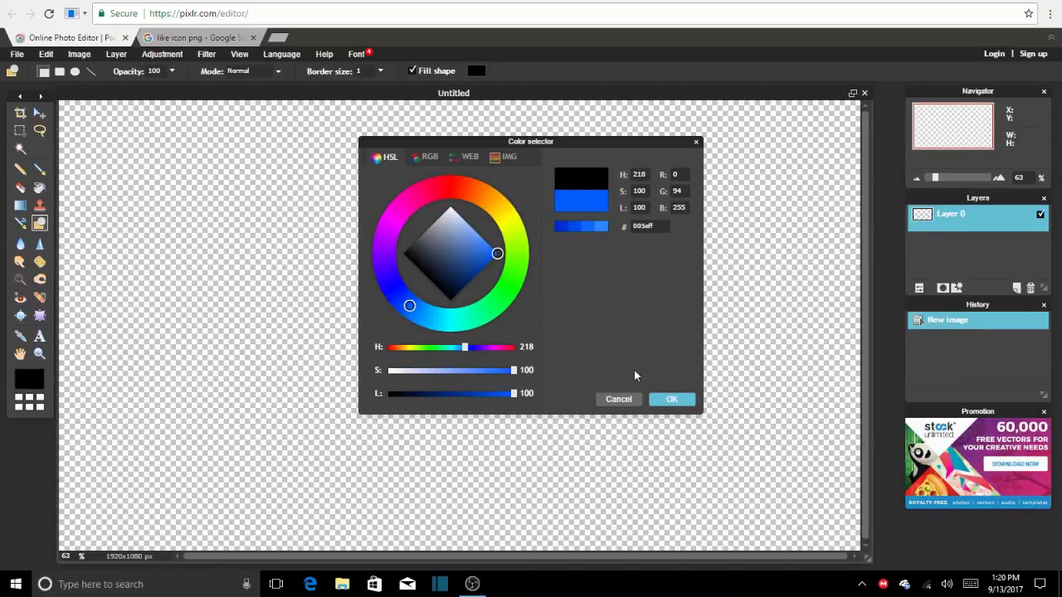
left_click(669, 400)
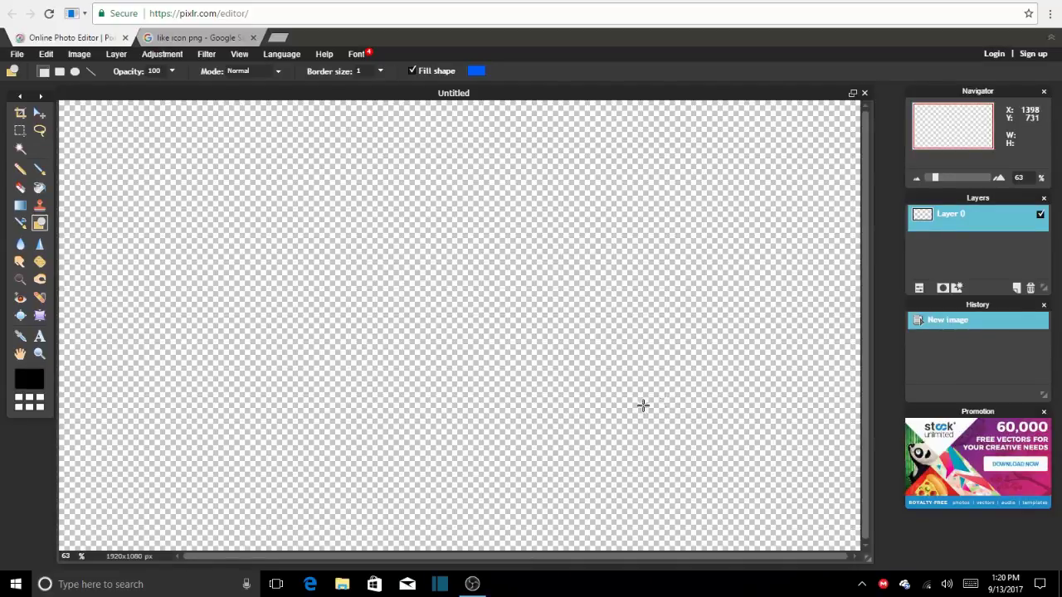
Draw a blue rectangle low on the canvas, move it against the left edge, and show the like icon results
left_click_drag(416, 478, 287, 506)
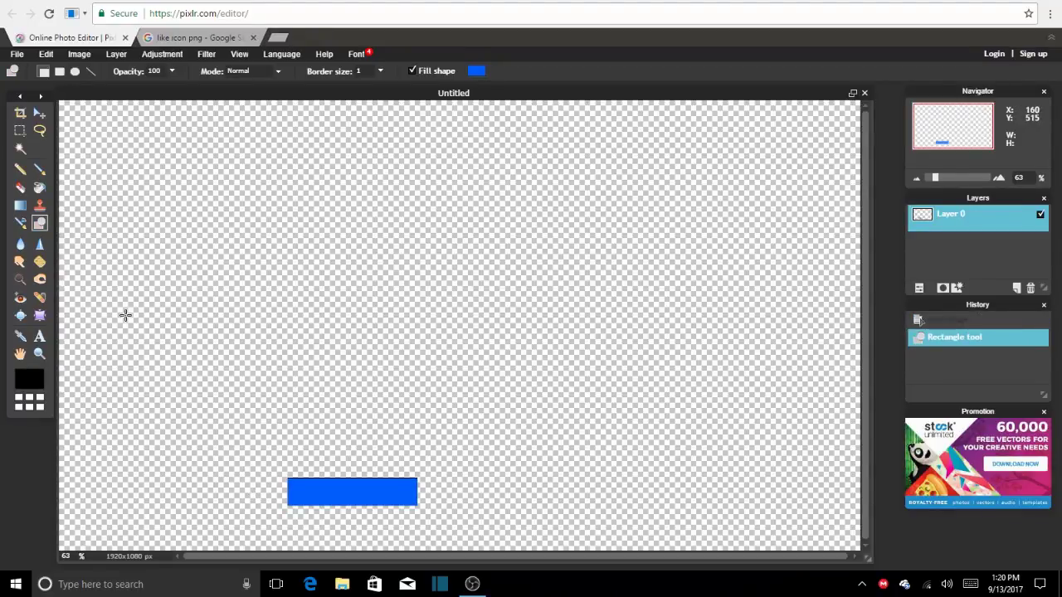
left_click(39, 113)
left_click_drag(359, 490, 130, 414)
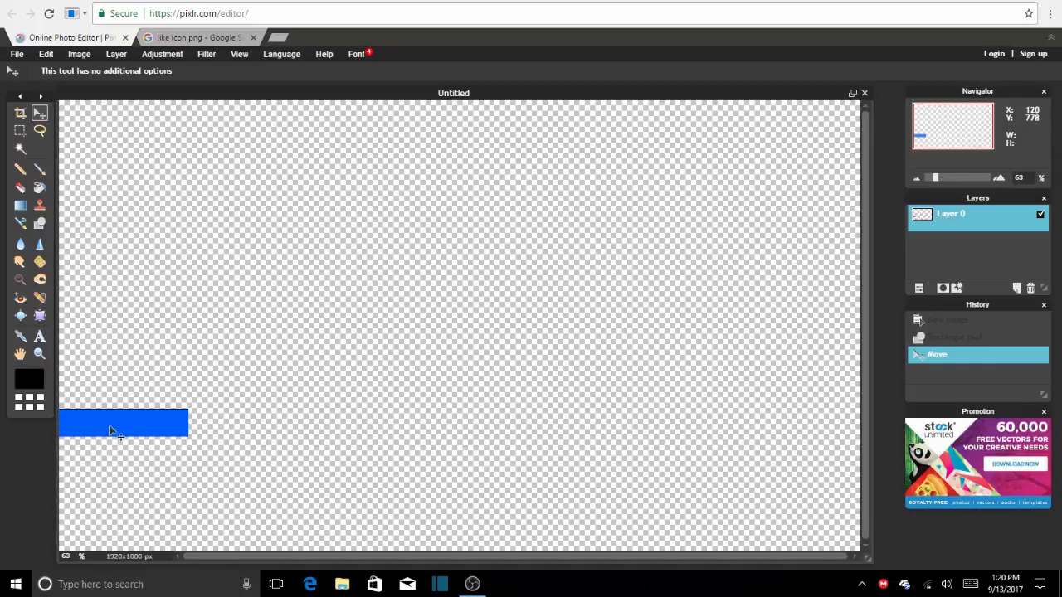
left_click(157, 44)
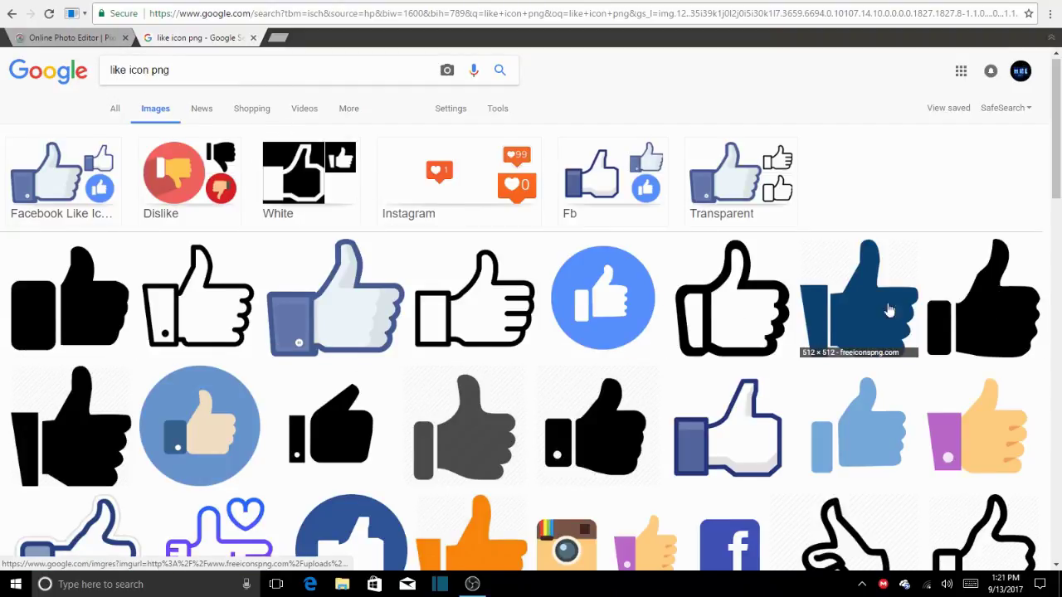
scroll(1059, 268, "down", 5)
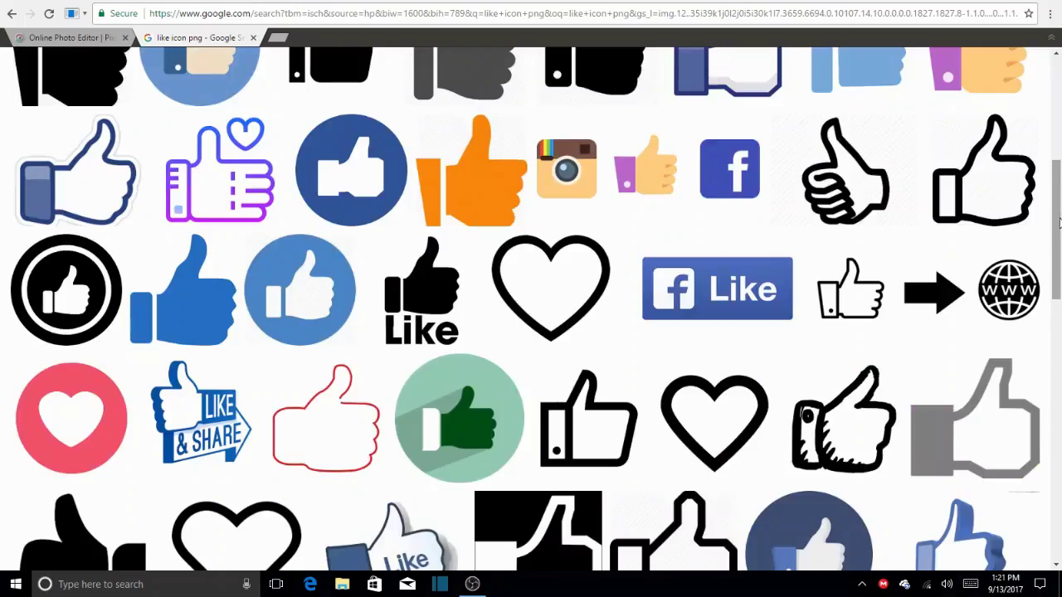
scroll(586, 379, "up", 5)
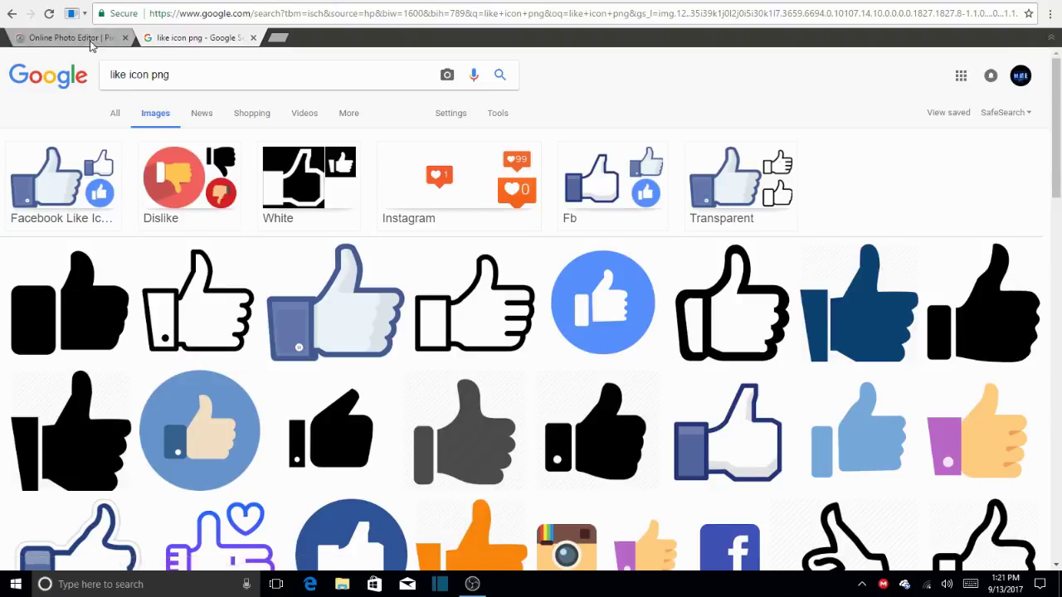
Open blue-thumbs-up-icon-2 as a new layer using Layer > Open image as layer
left_click(92, 38)
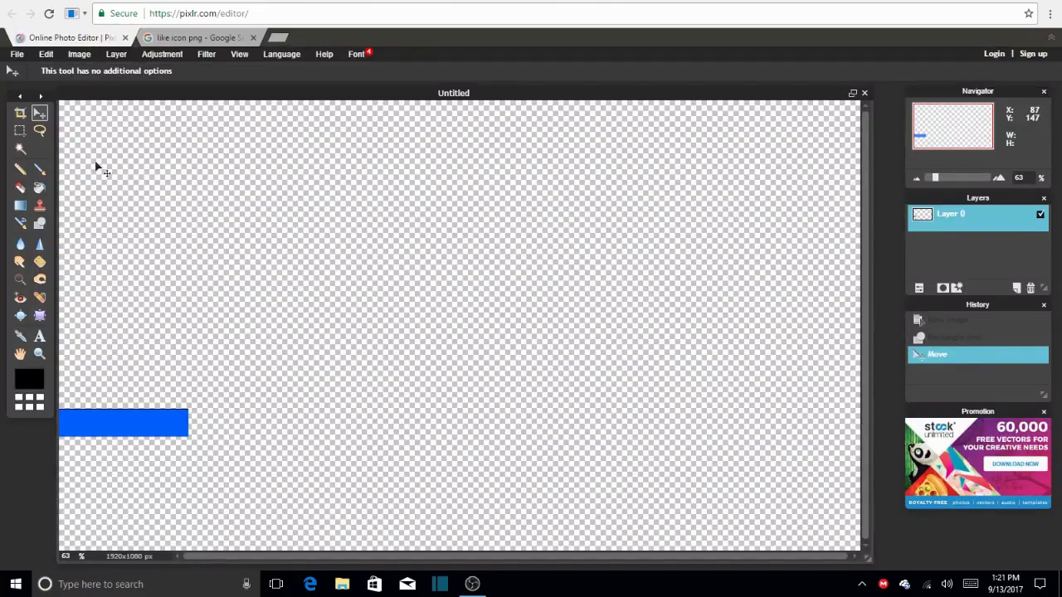
left_click(116, 54)
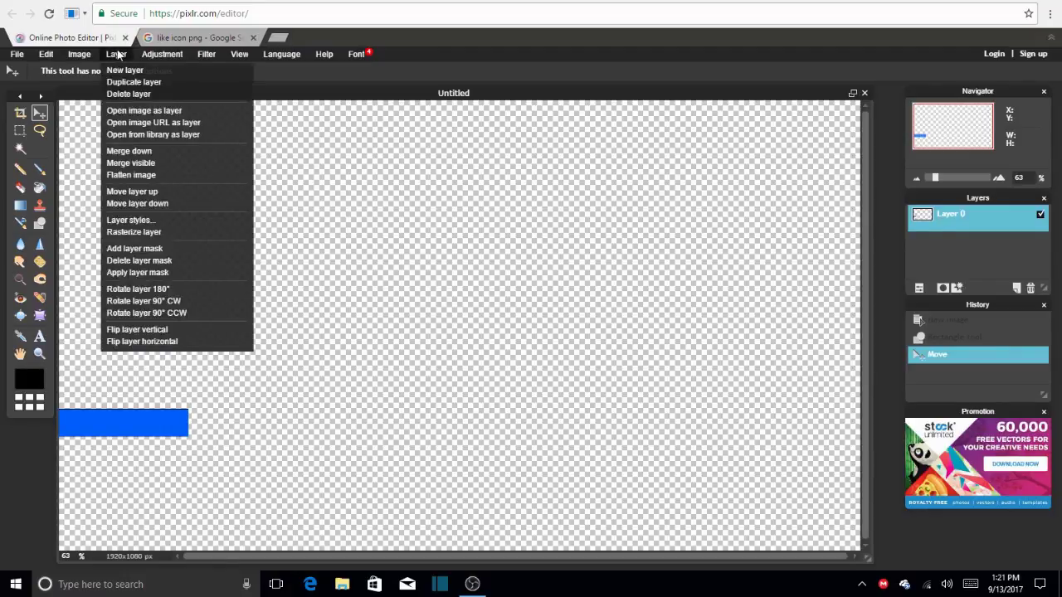
left_click(127, 111)
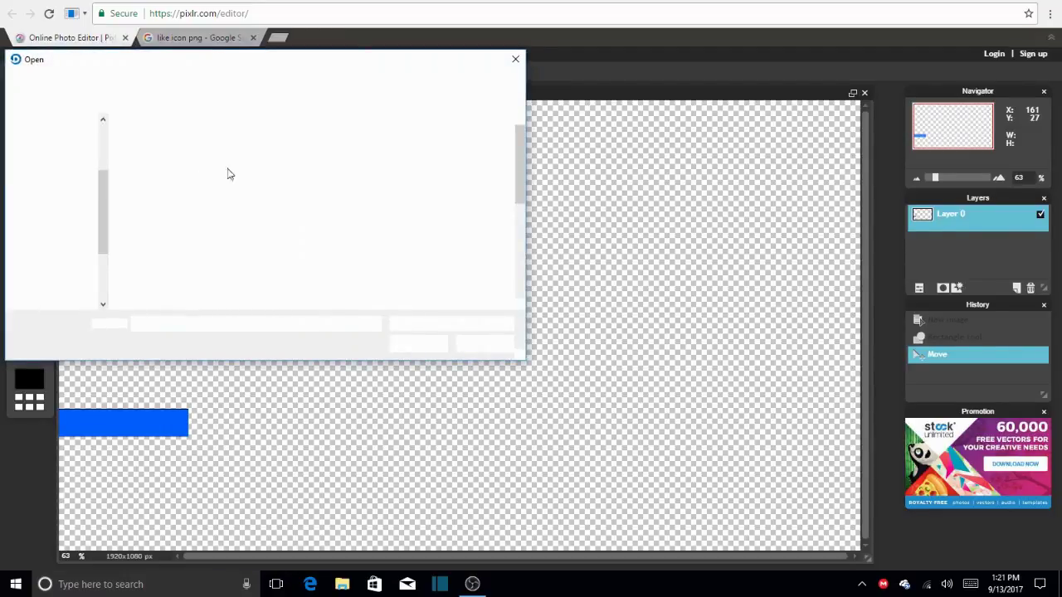
left_click(390, 162)
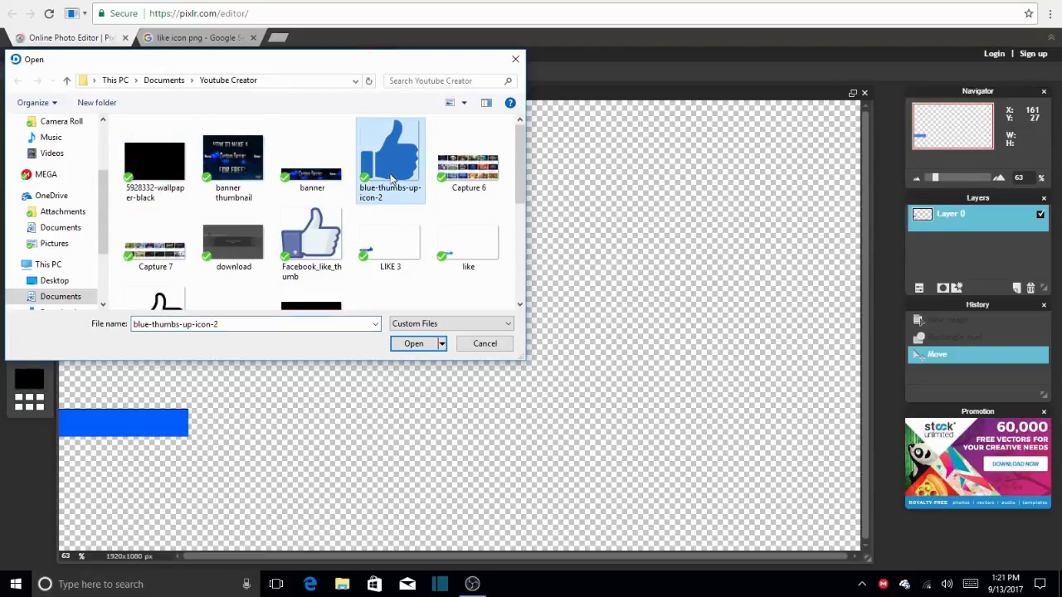
left_click(418, 342)
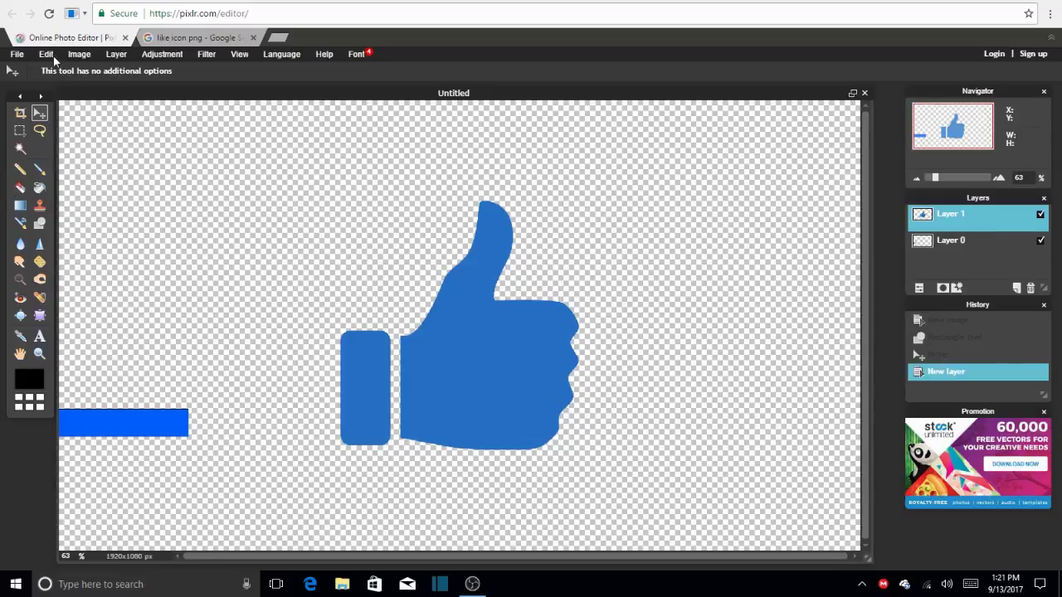
Rasterize the thumbs-up layer, then free-transform it smaller and slightly tilted at the bar's right end
left_click(114, 58)
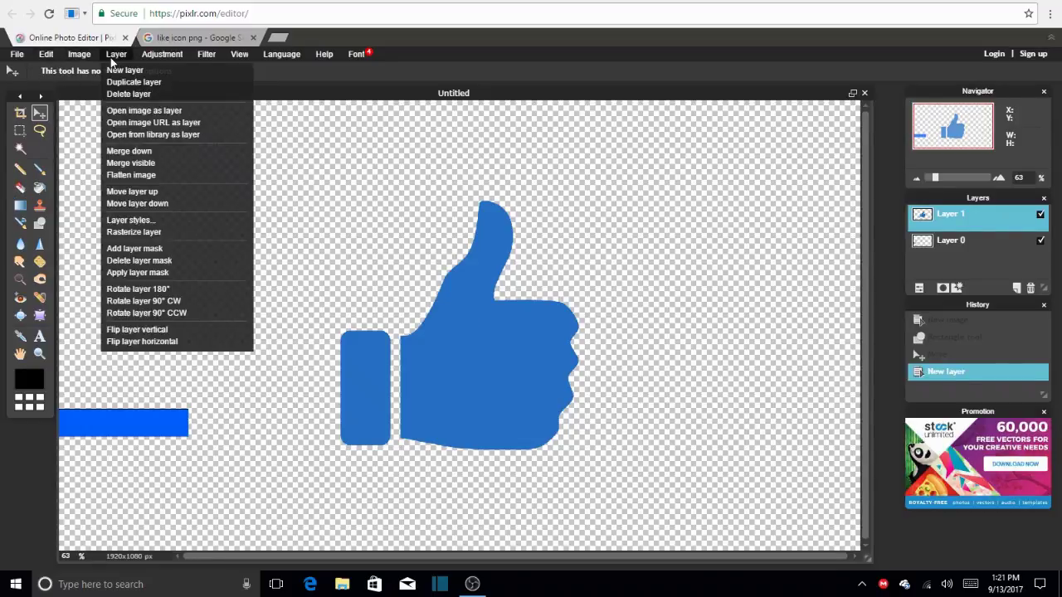
left_click(133, 231)
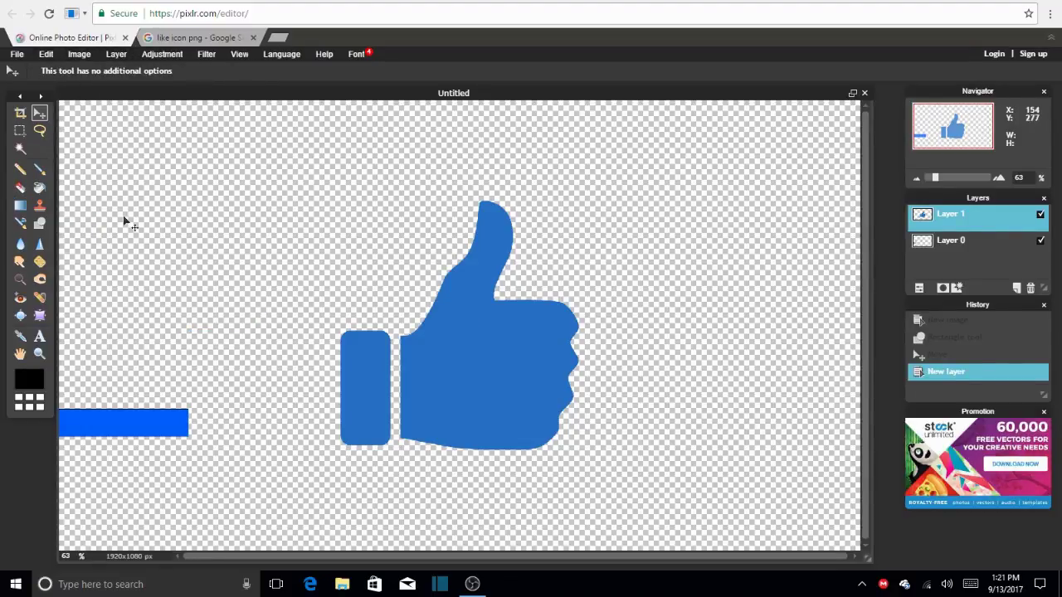
left_click(45, 55)
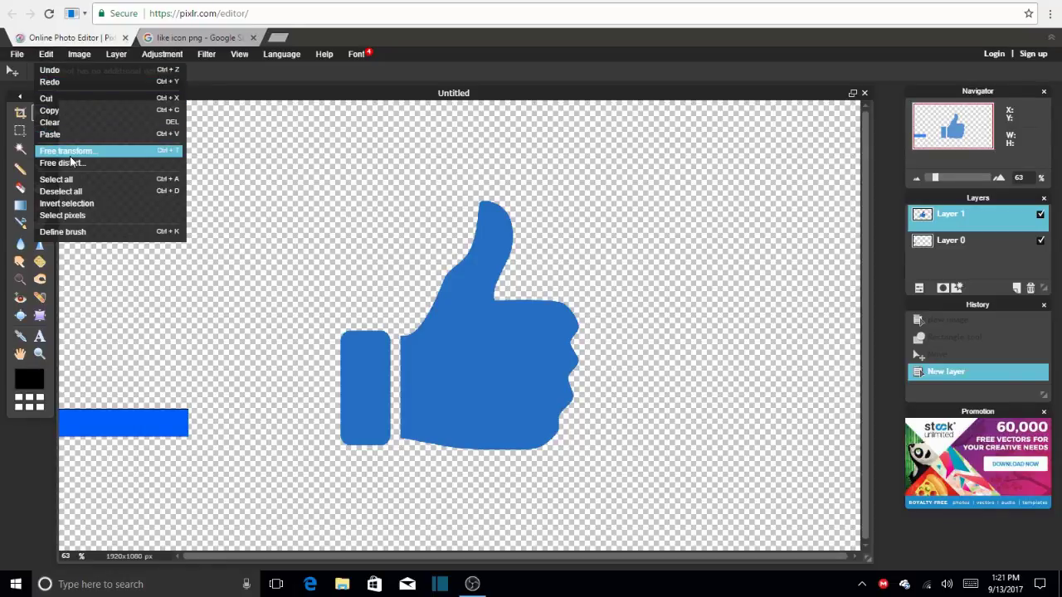
left_click(70, 155)
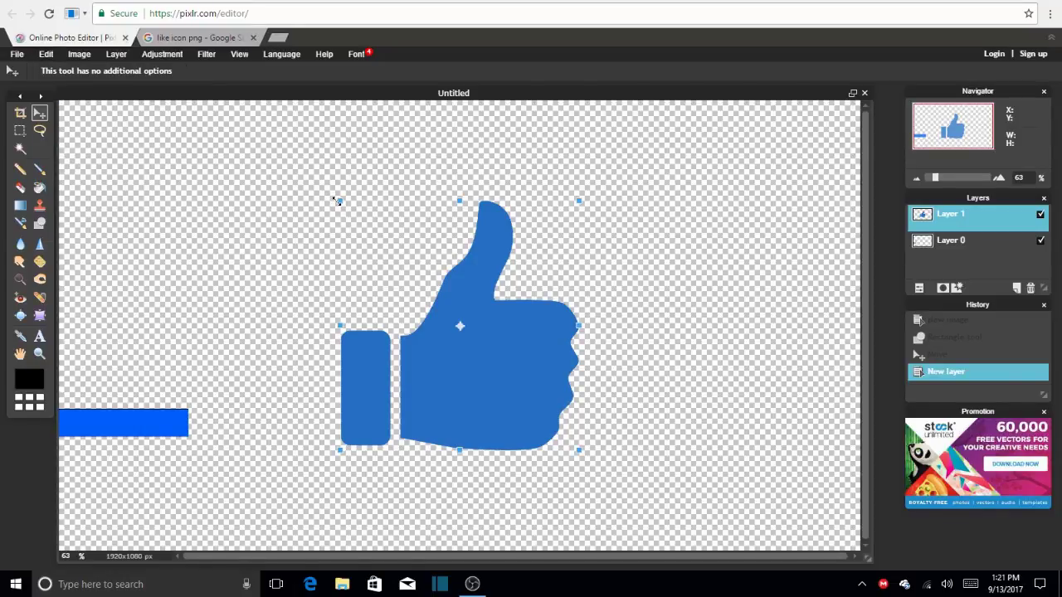
left_click_drag(337, 201, 416, 293)
left_click_drag(489, 352, 244, 431)
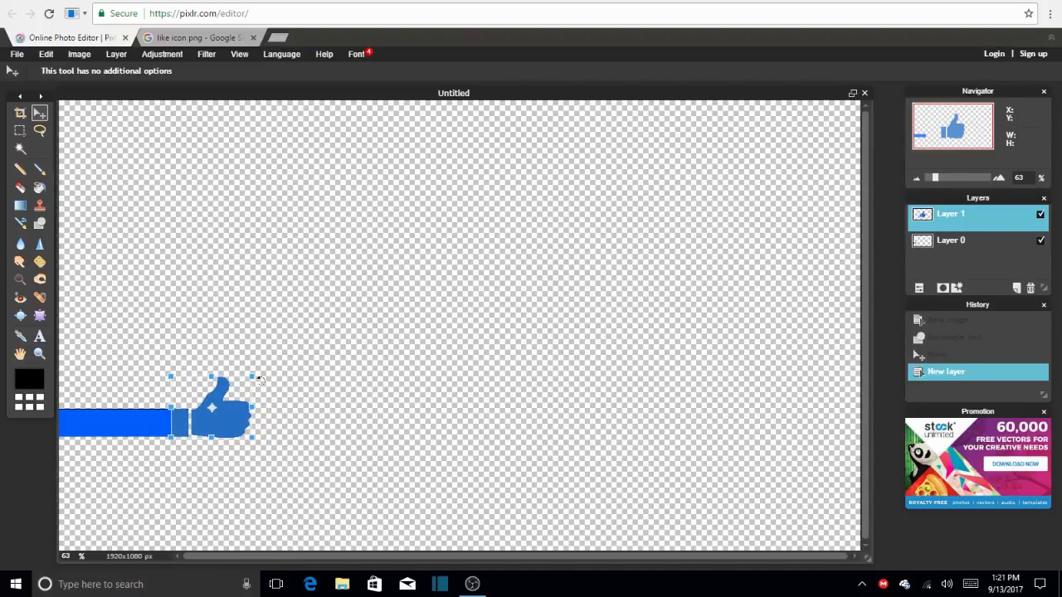
left_click_drag(259, 379, 259, 367)
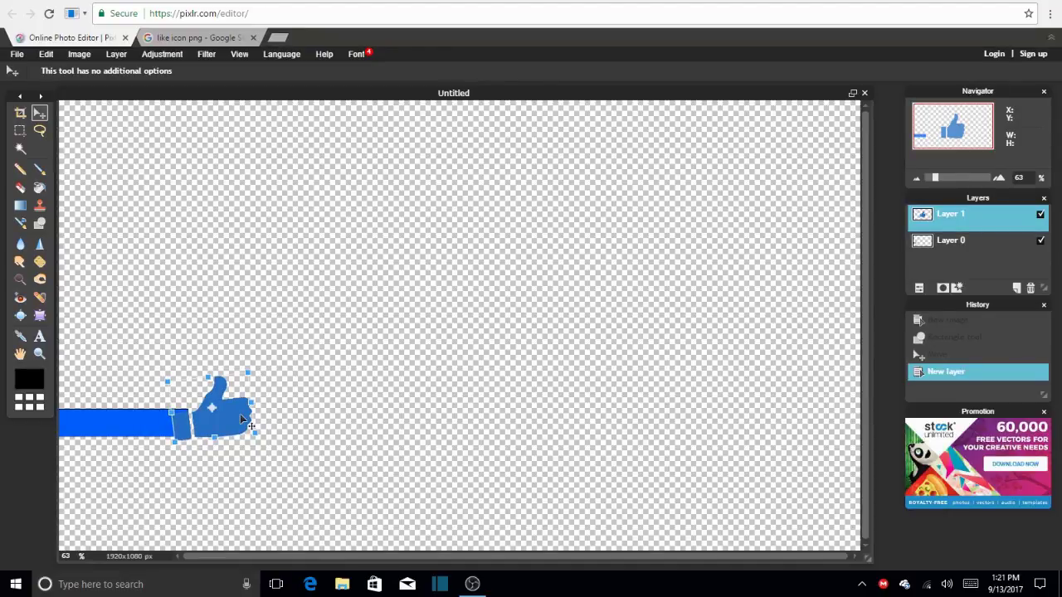
left_click_drag(250, 425, 240, 416)
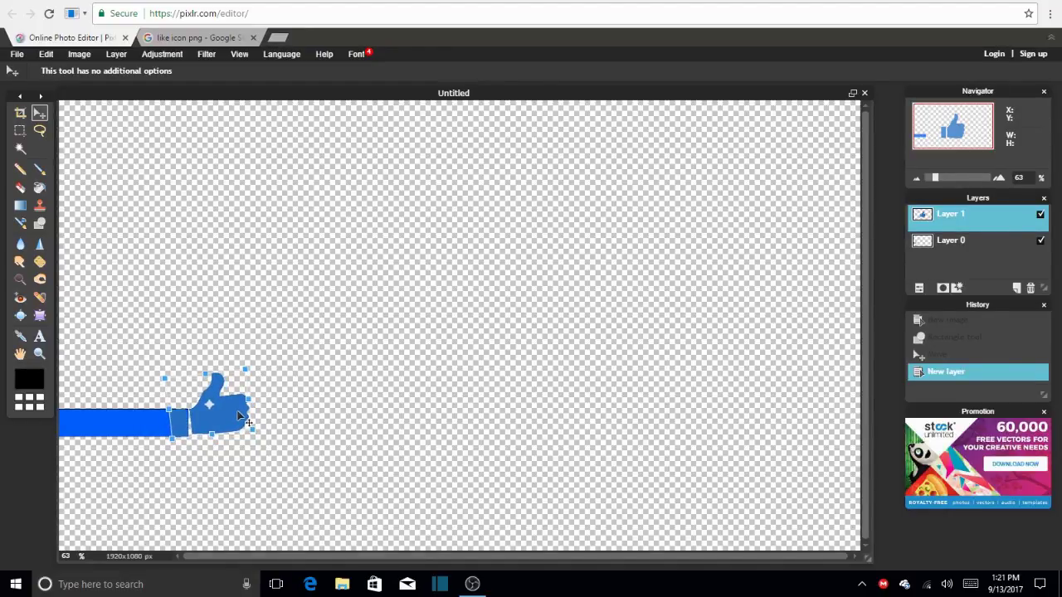
left_click(379, 387)
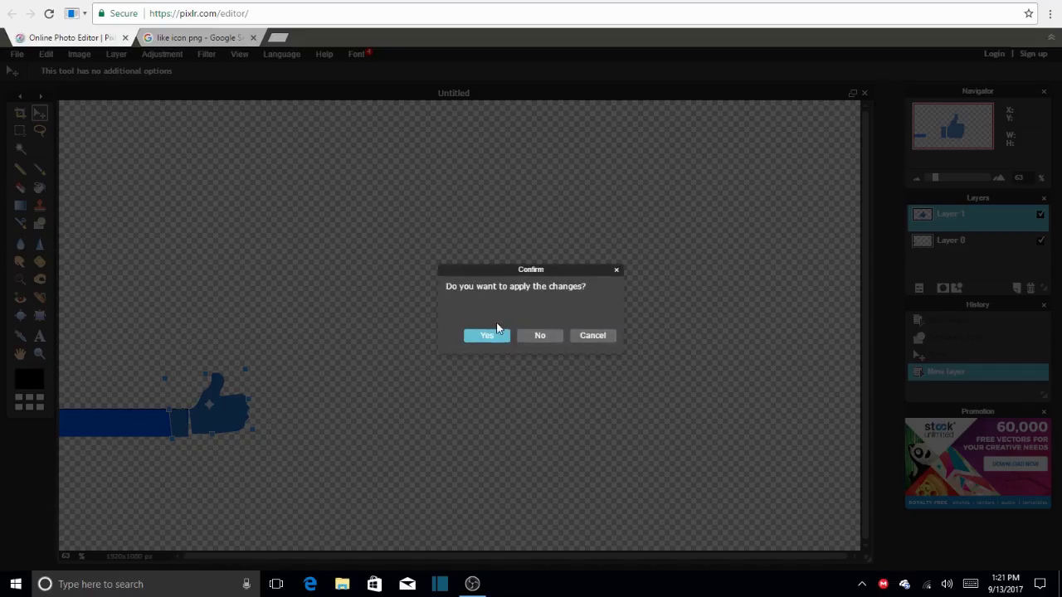
left_click(490, 335)
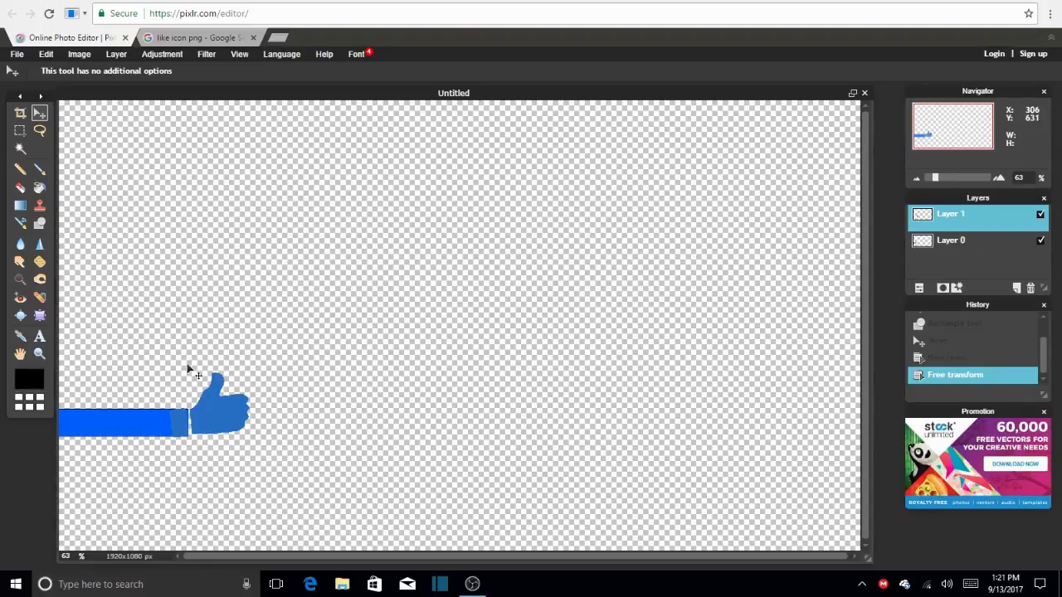
Sample the bar's bright blue and paint-bucket fill the thumbs-up and its pale strip
left_click(20, 337)
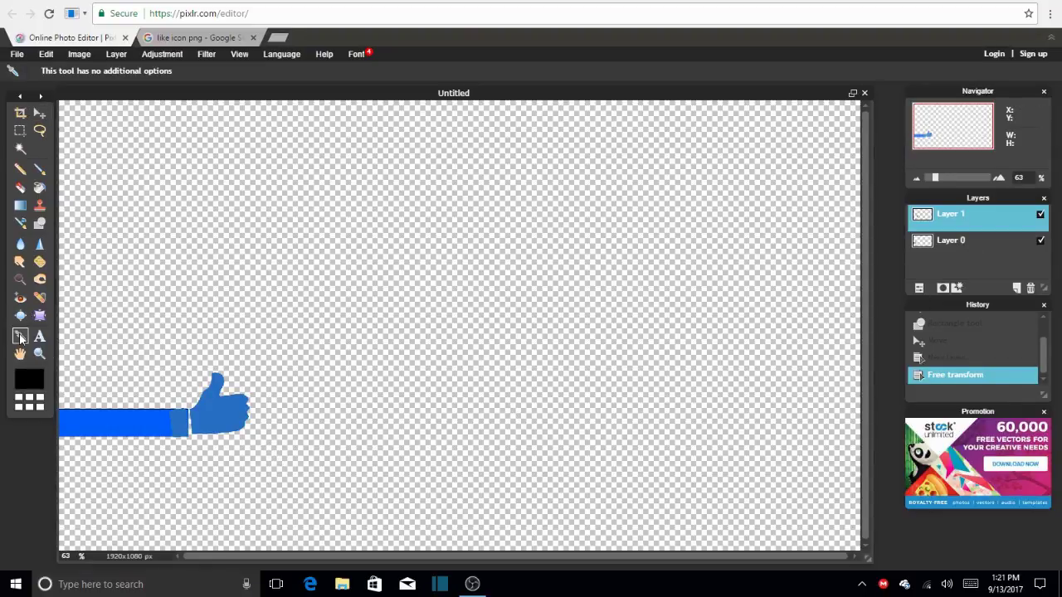
left_click(100, 421)
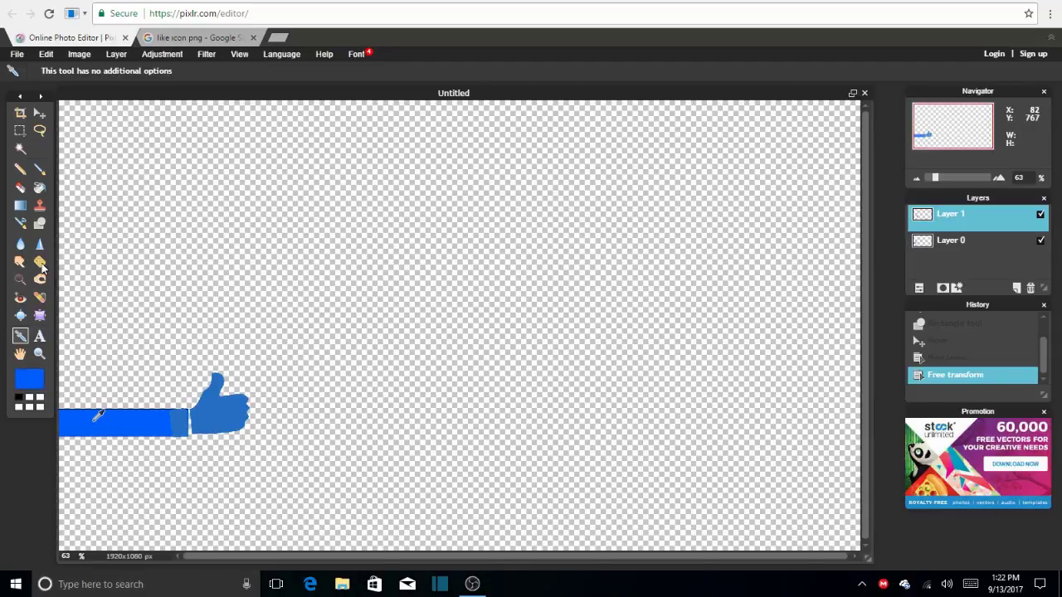
left_click(39, 189)
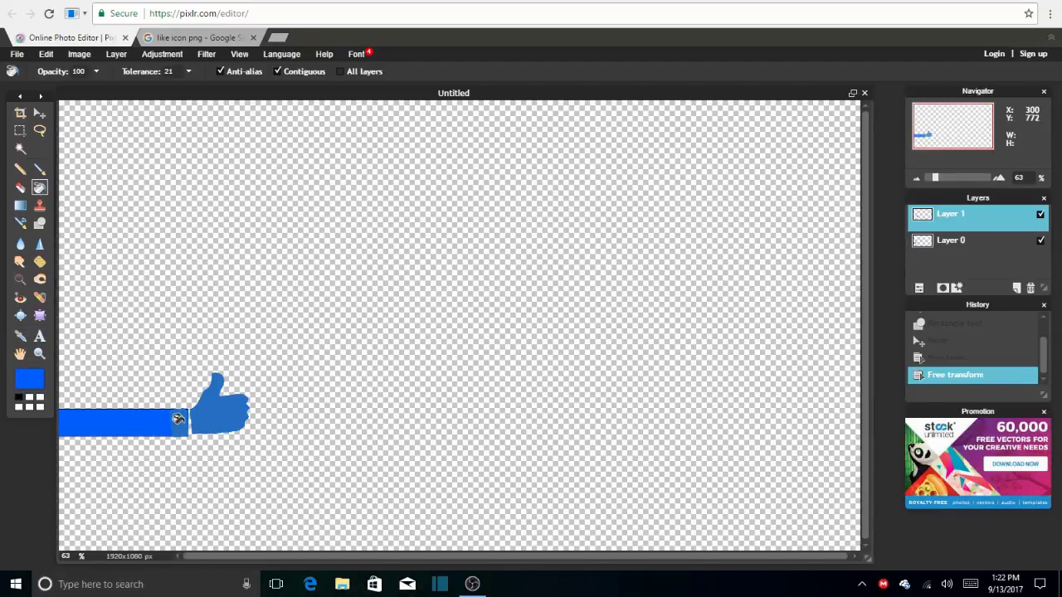
left_click(189, 409)
left_click(174, 418)
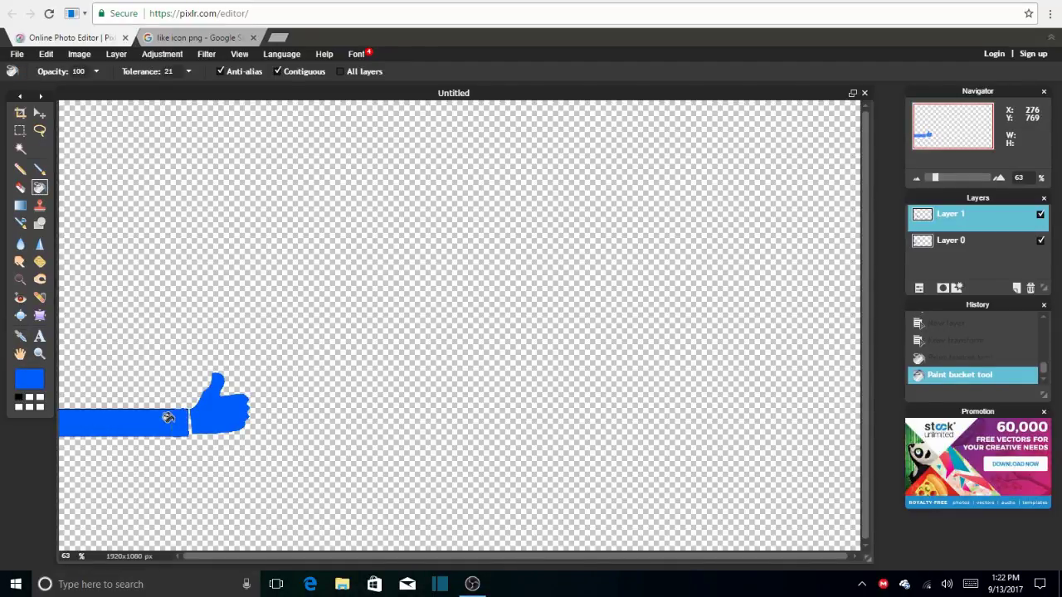
Apply another free transform so the thumbs-up sits flush against the bar's end
left_click(39, 113)
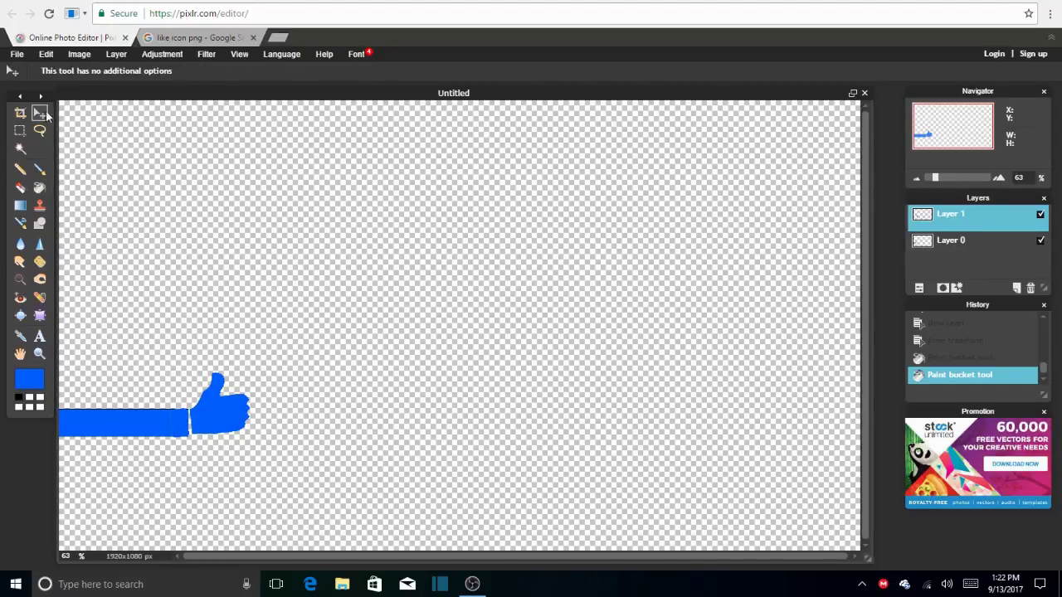
left_click(46, 54)
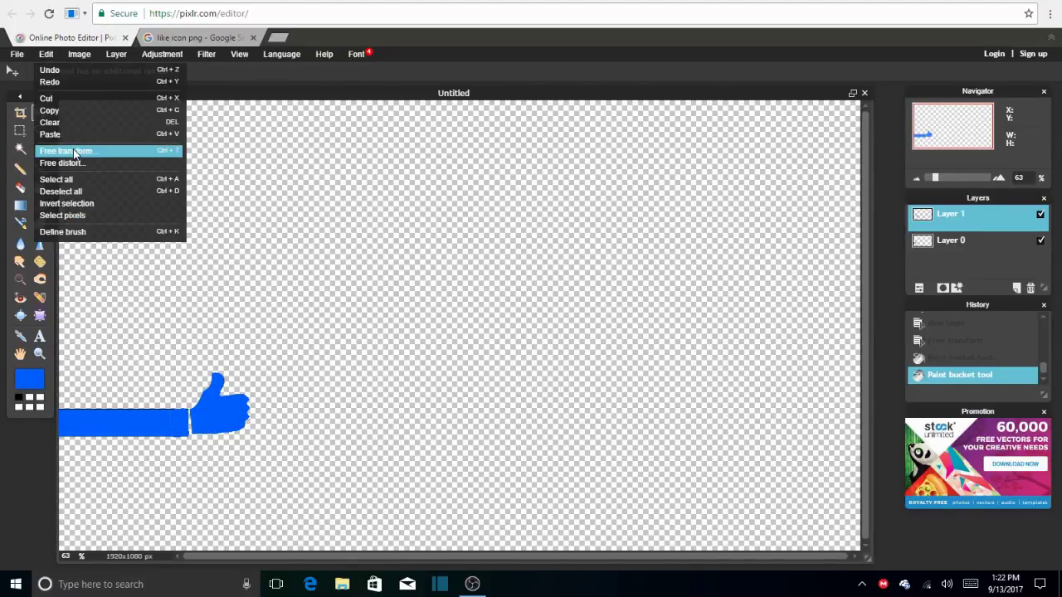
left_click(74, 152)
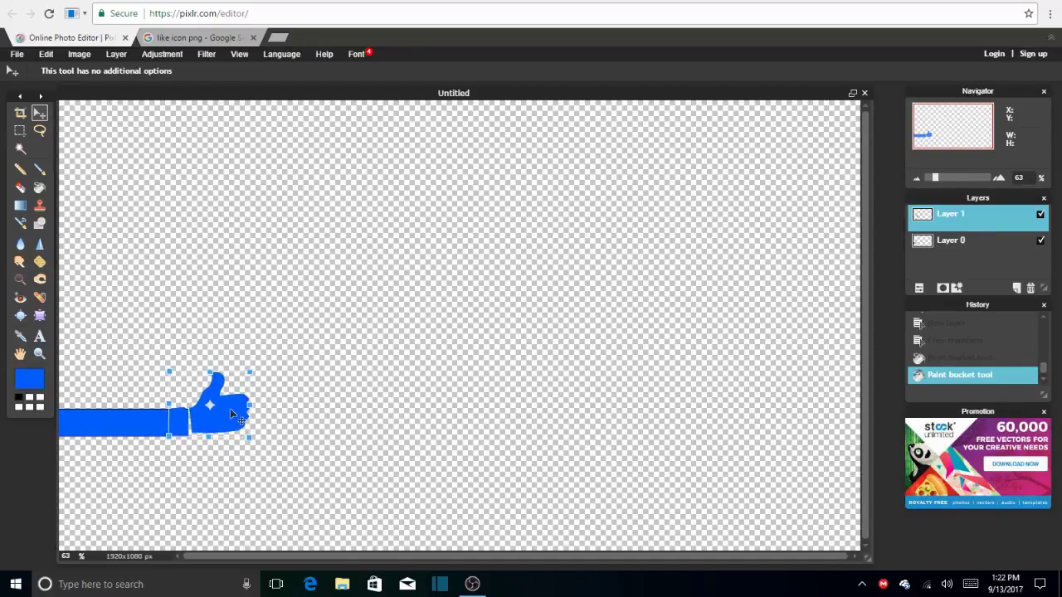
left_click(338, 398)
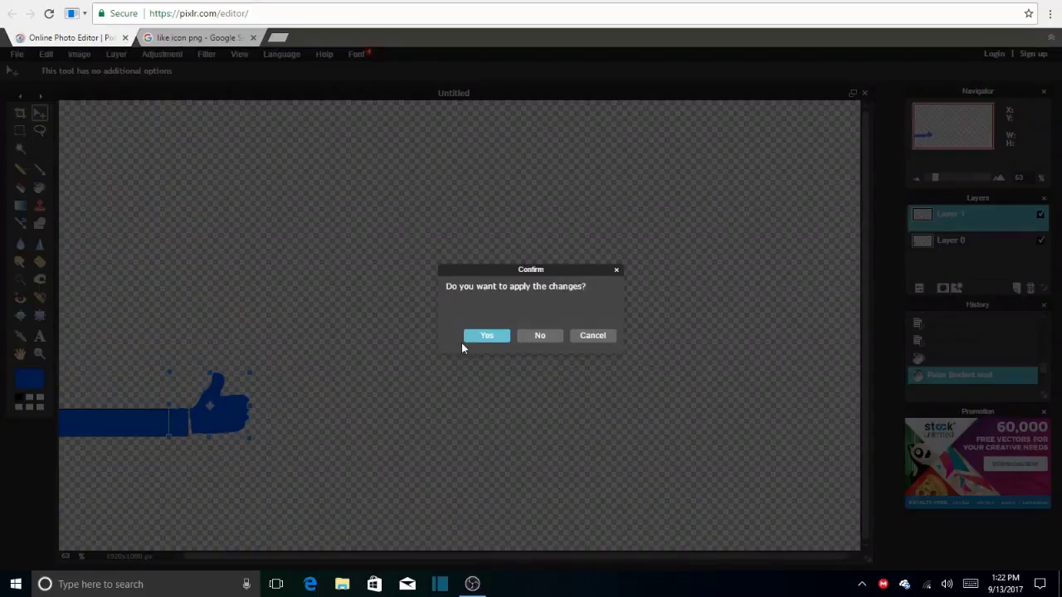
left_click(486, 335)
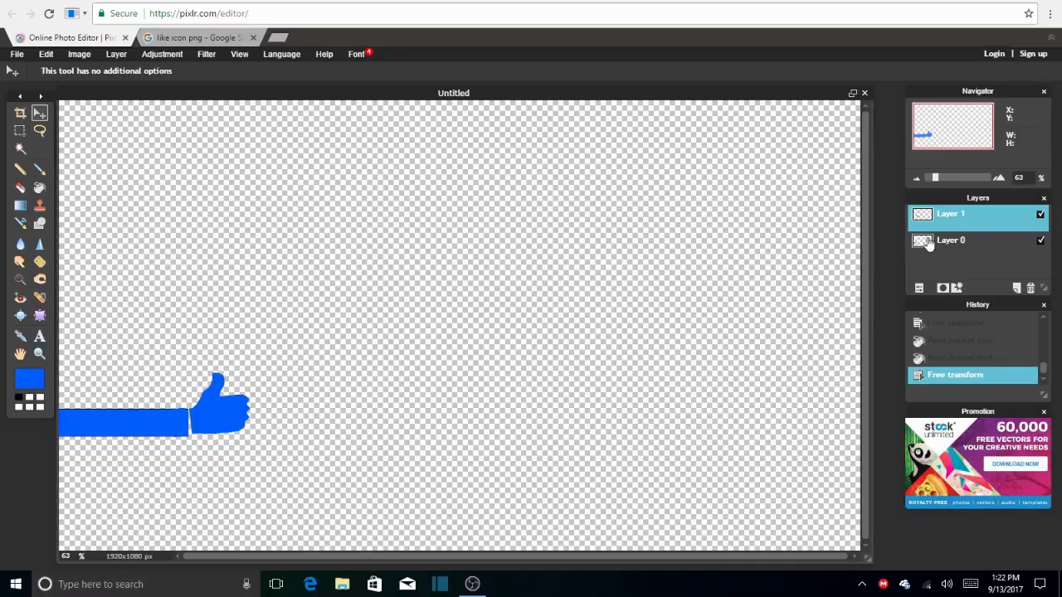
Give the thumbs-up layer a black outer glow of size 11 and hardness 2
left_click(958, 289)
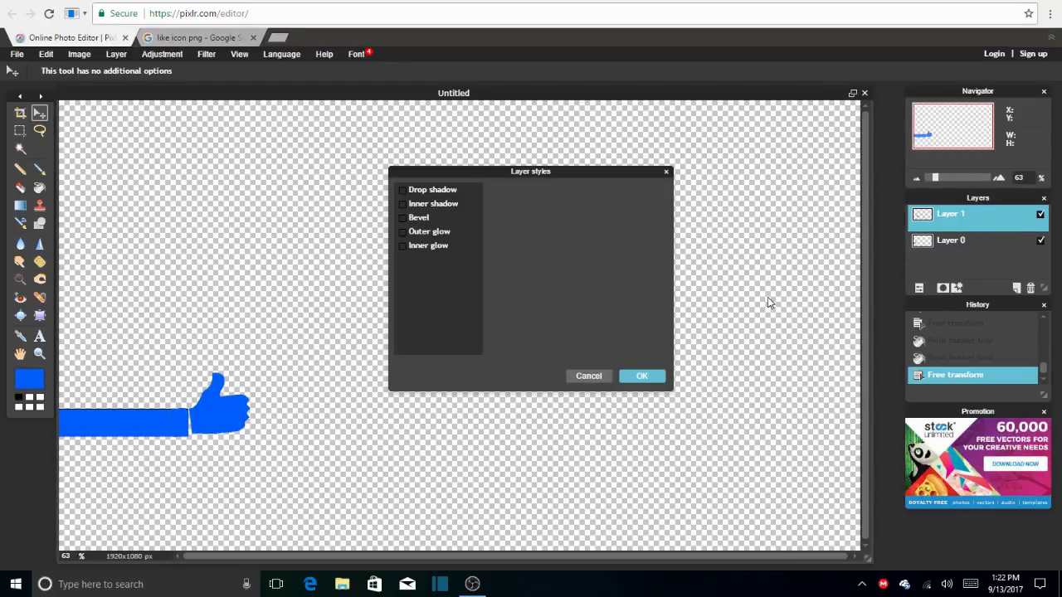
left_click(452, 231)
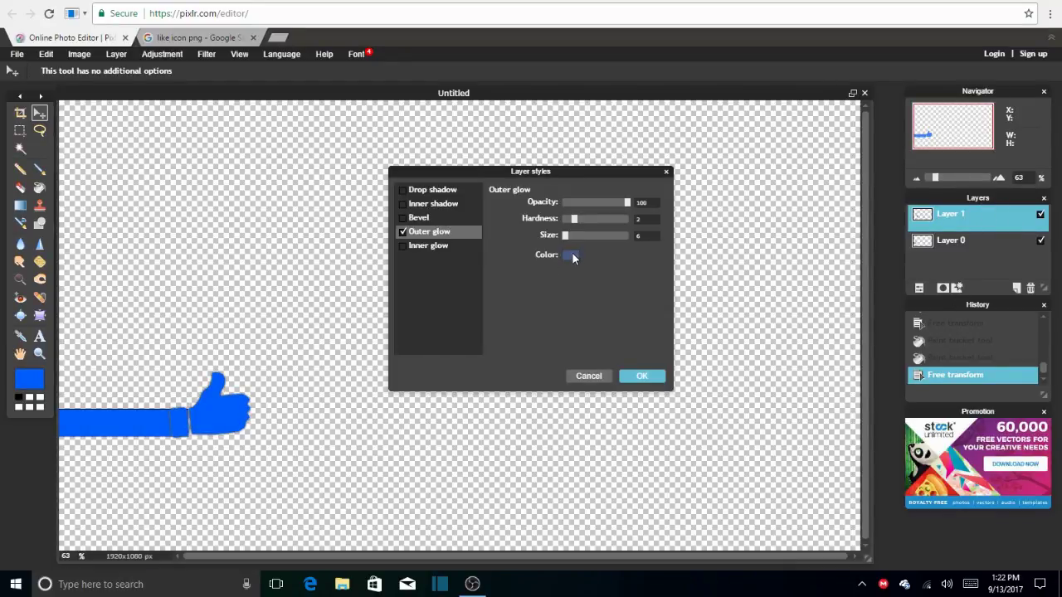
left_click(572, 253)
left_click_drag(448, 248, 451, 301)
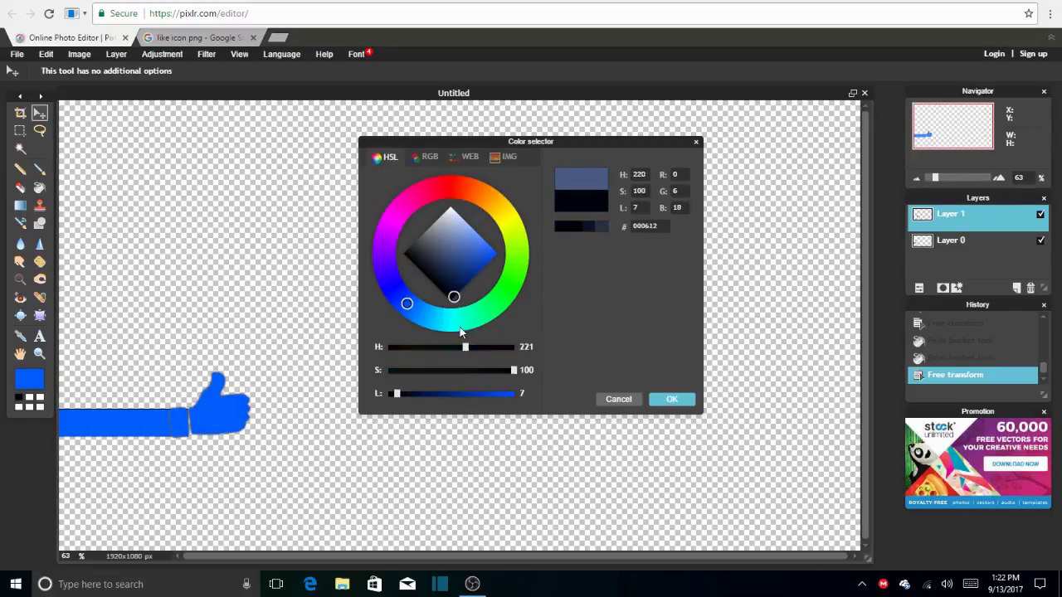
left_click(671, 399)
left_click(569, 237)
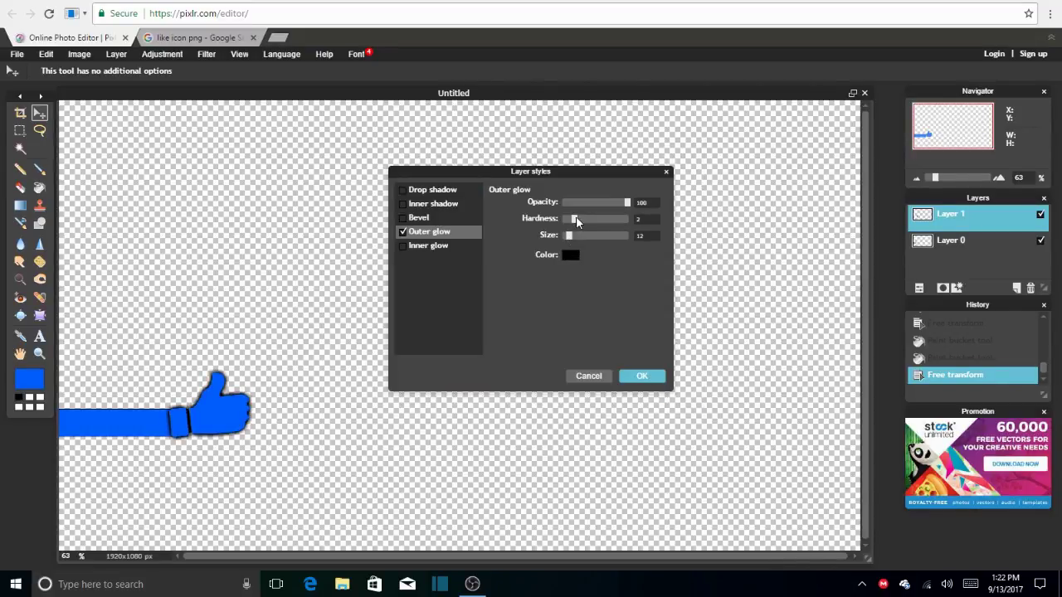
left_click_drag(574, 228, 568, 236)
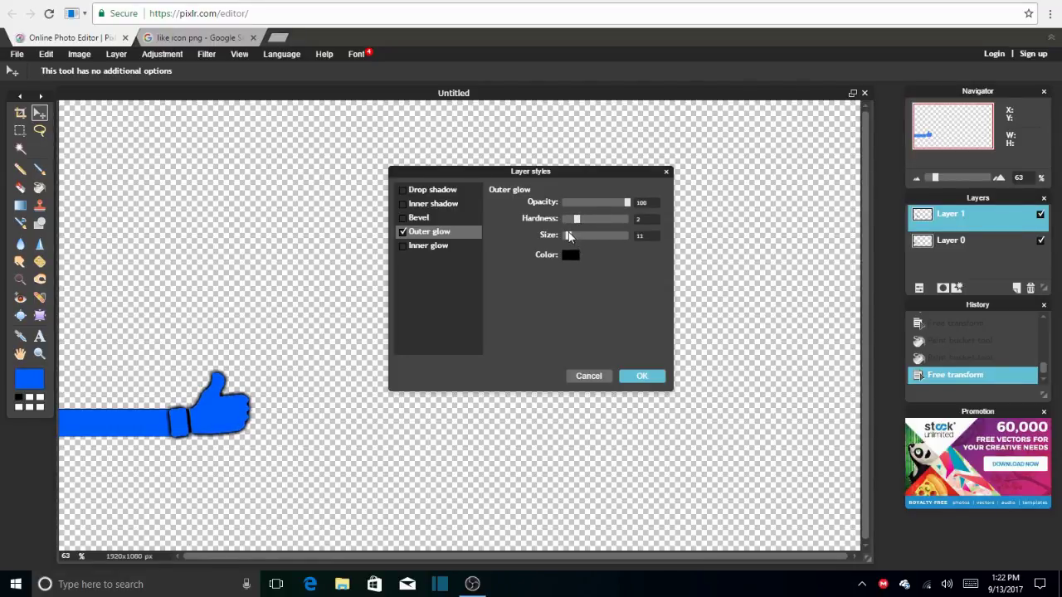
left_click(659, 377)
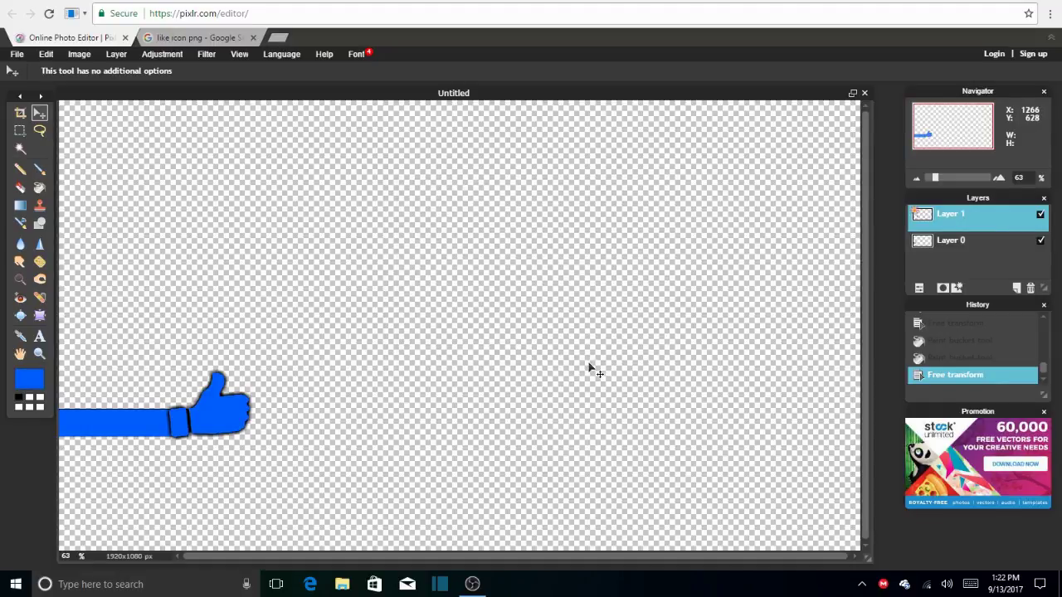
Move the bar layer above the thumbs-up, restore the original order, and select Layer 0
left_click_drag(951, 250, 949, 207)
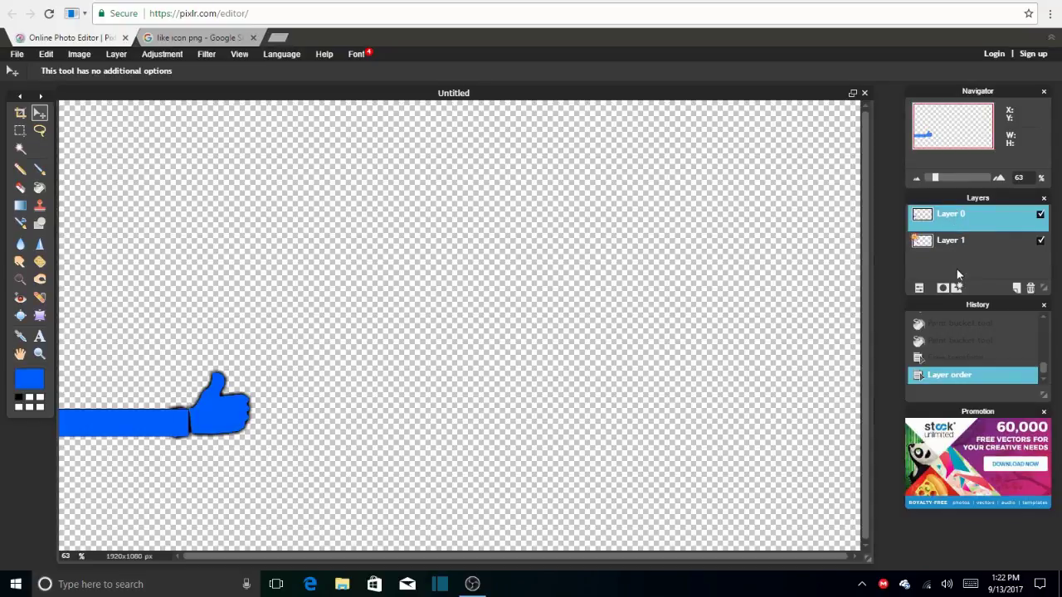
left_click_drag(948, 249, 948, 209)
left_click(946, 249)
Give Layer 0 a black outer glow of size 8 and hardness 2
left_click(949, 288)
left_click(439, 233)
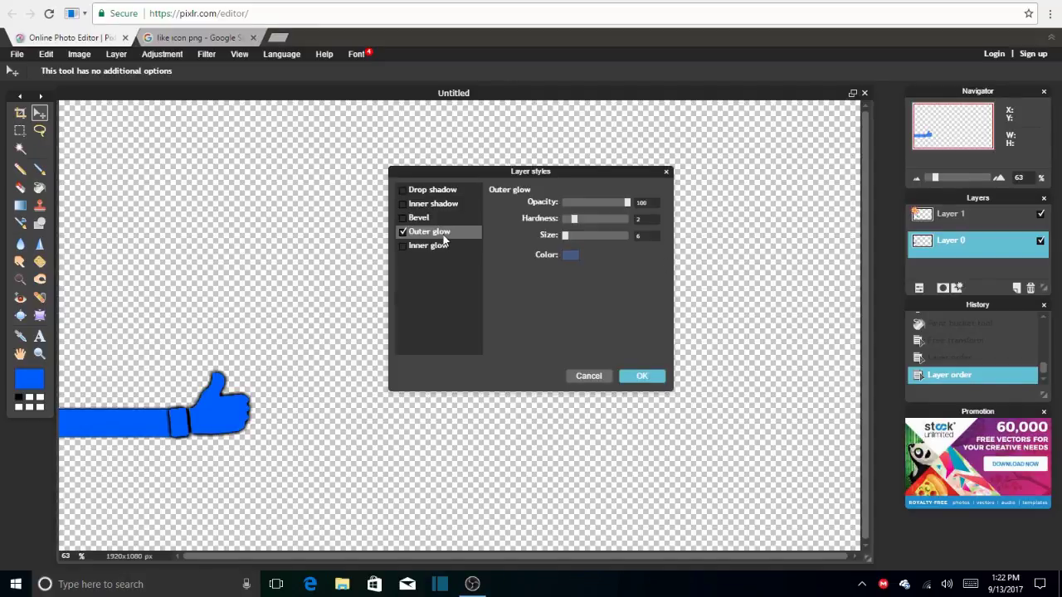
left_click(572, 258)
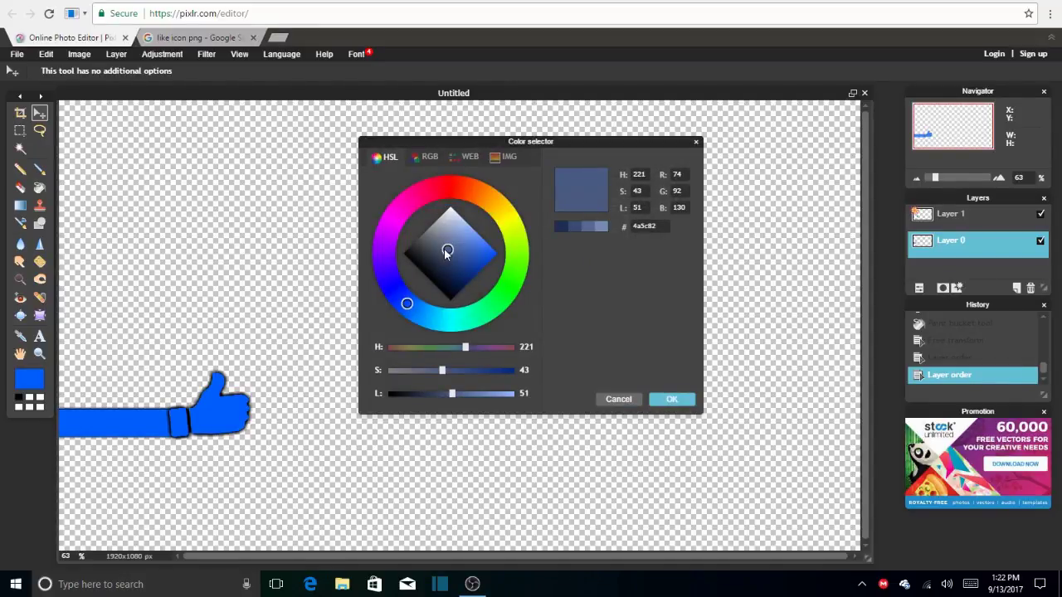
left_click_drag(447, 251, 450, 300)
left_click(665, 399)
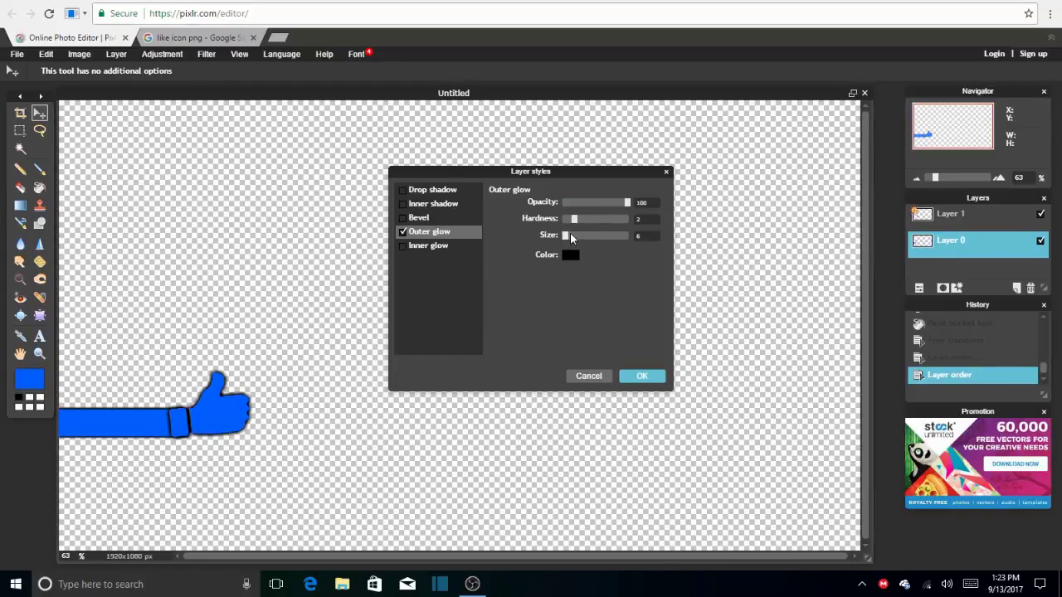
left_click_drag(569, 236, 567, 240)
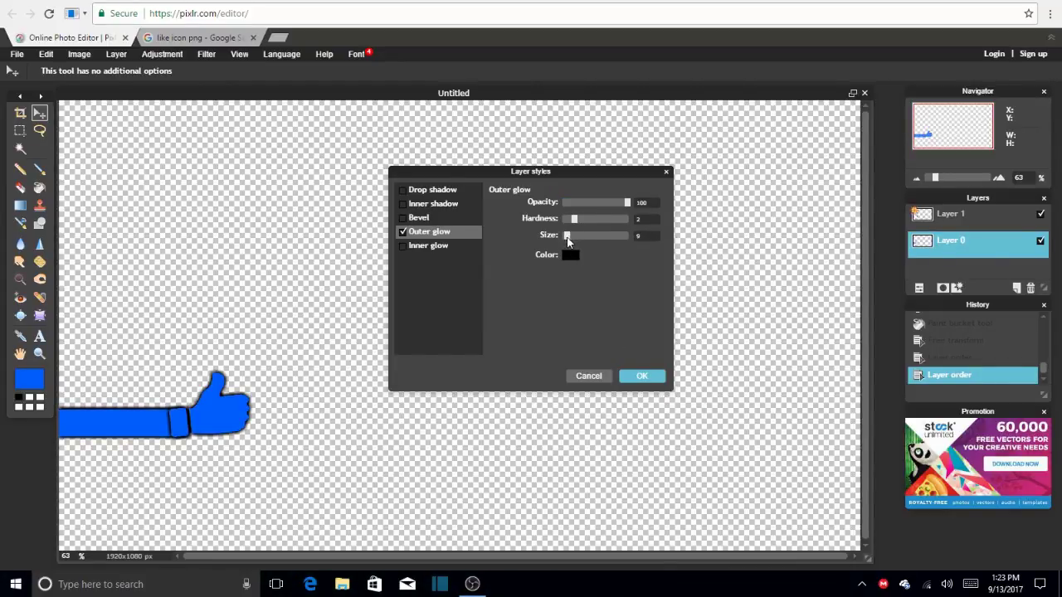
left_click(641, 376)
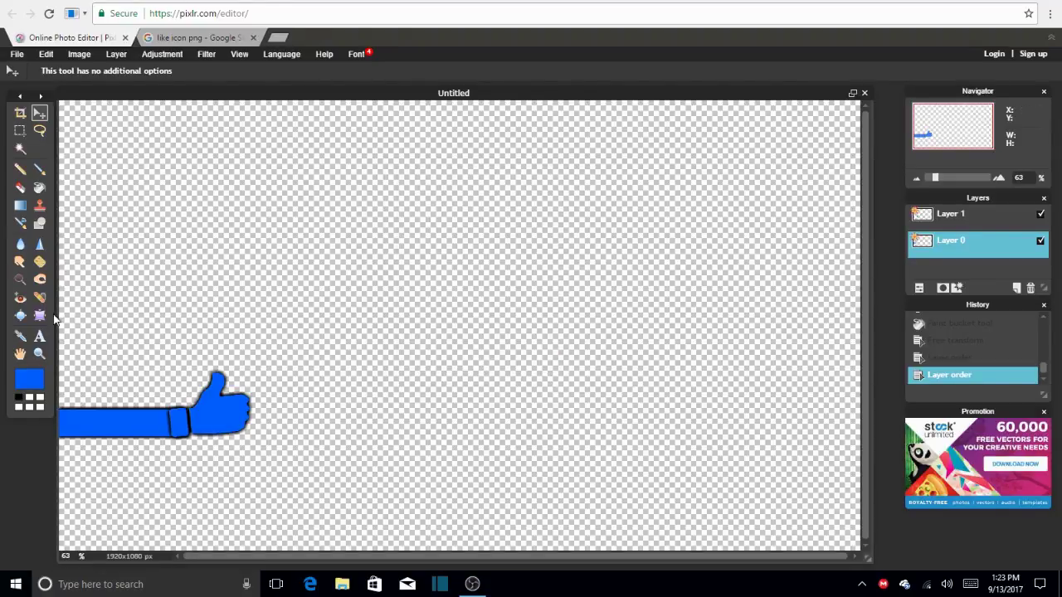
Start a new text layer and choose the Call Of Ops Duty font
left_click(43, 337)
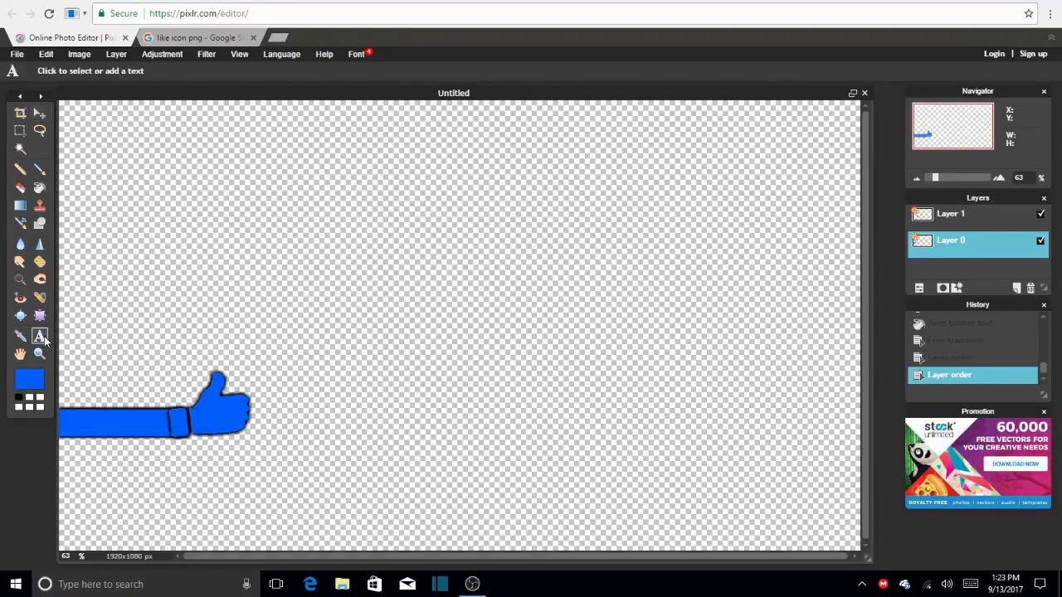
left_click(70, 422)
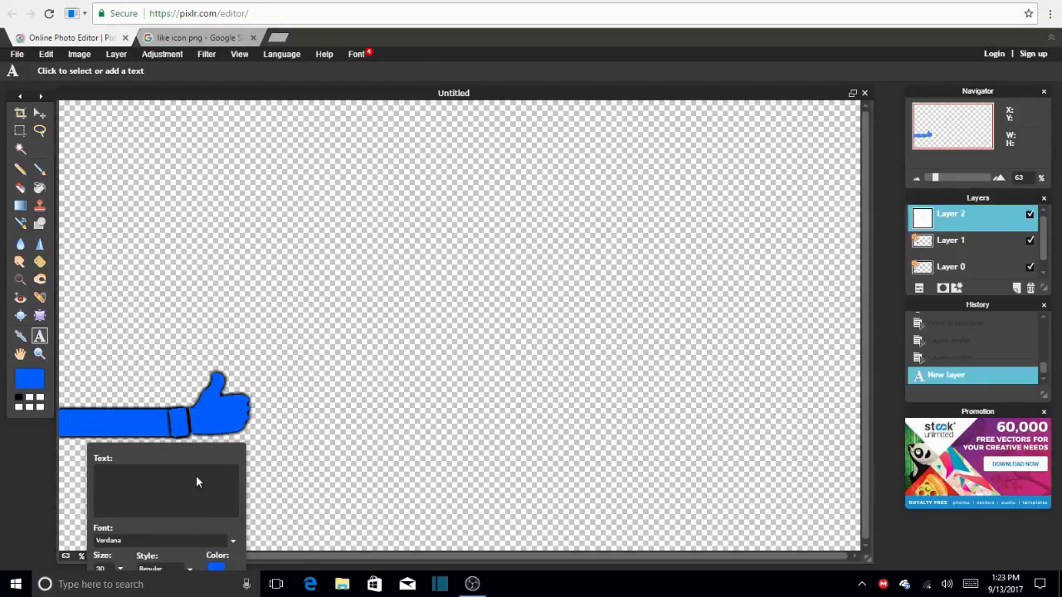
left_click_drag(196, 476, 297, 436)
left_click_drag(218, 345, 304, 239)
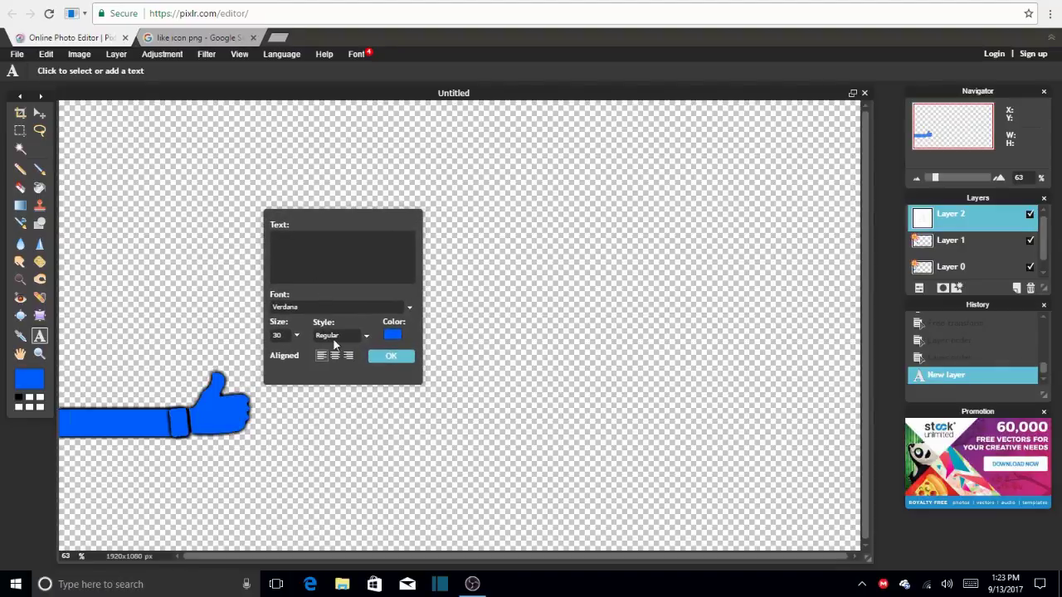
left_click(395, 304)
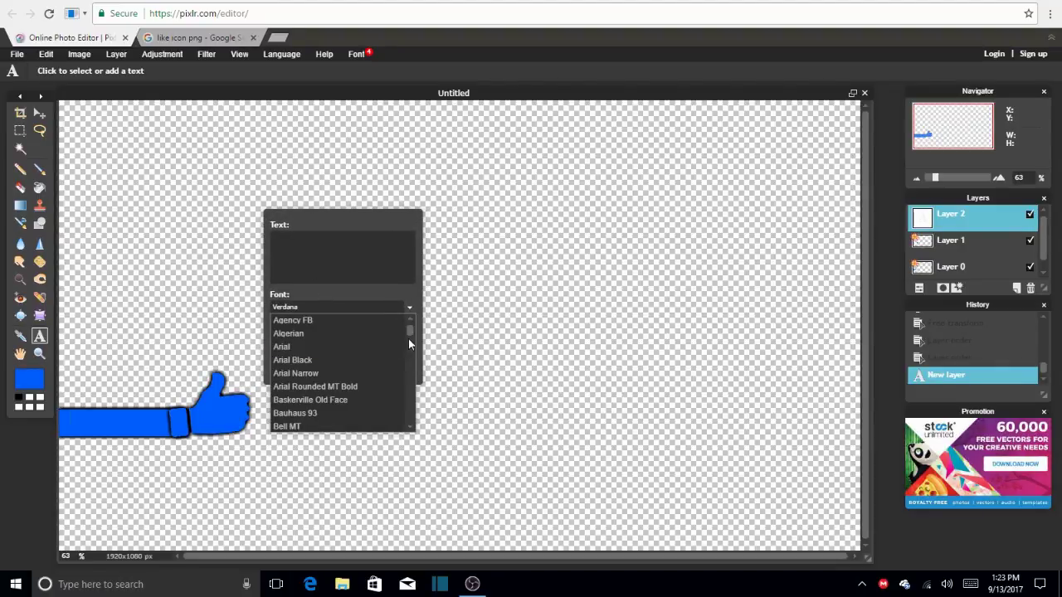
left_click_drag(408, 328, 408, 338)
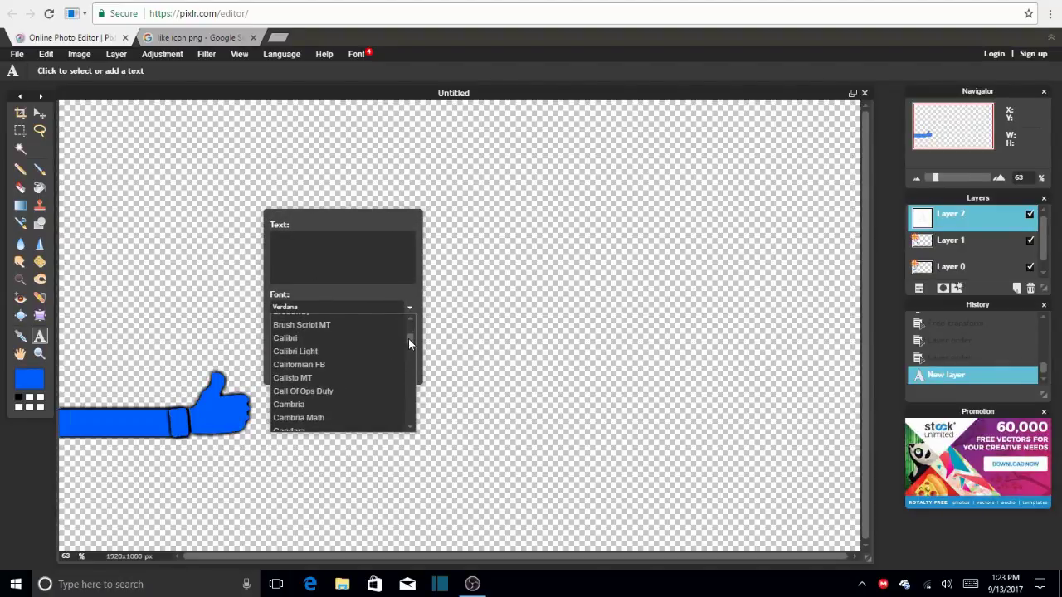
left_click(324, 392)
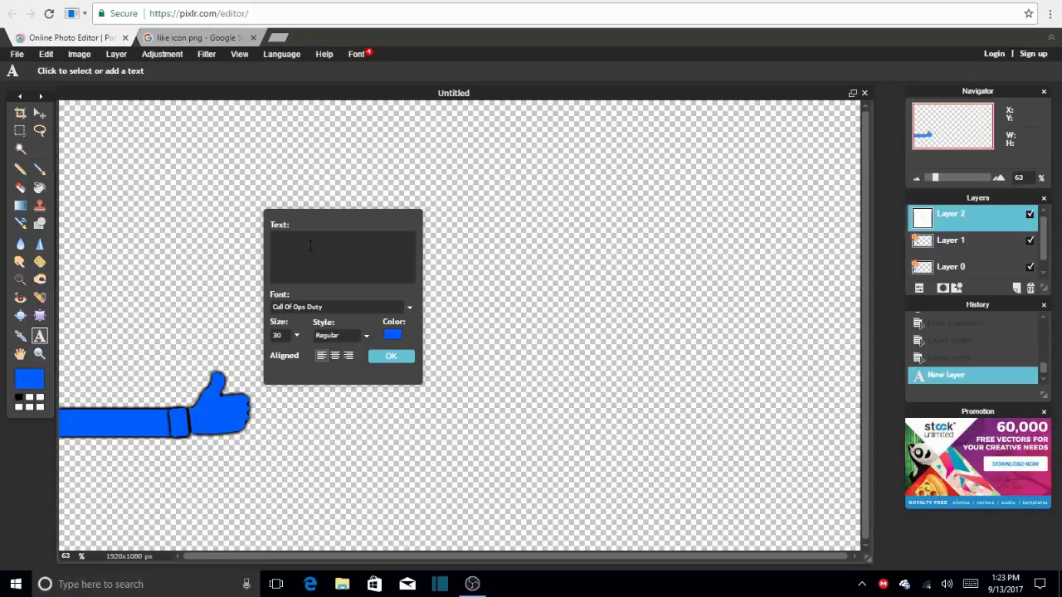
Type 'LEAVE A LIKE' in white, size 50, and nudge it onto the blue bar
left_click(392, 335)
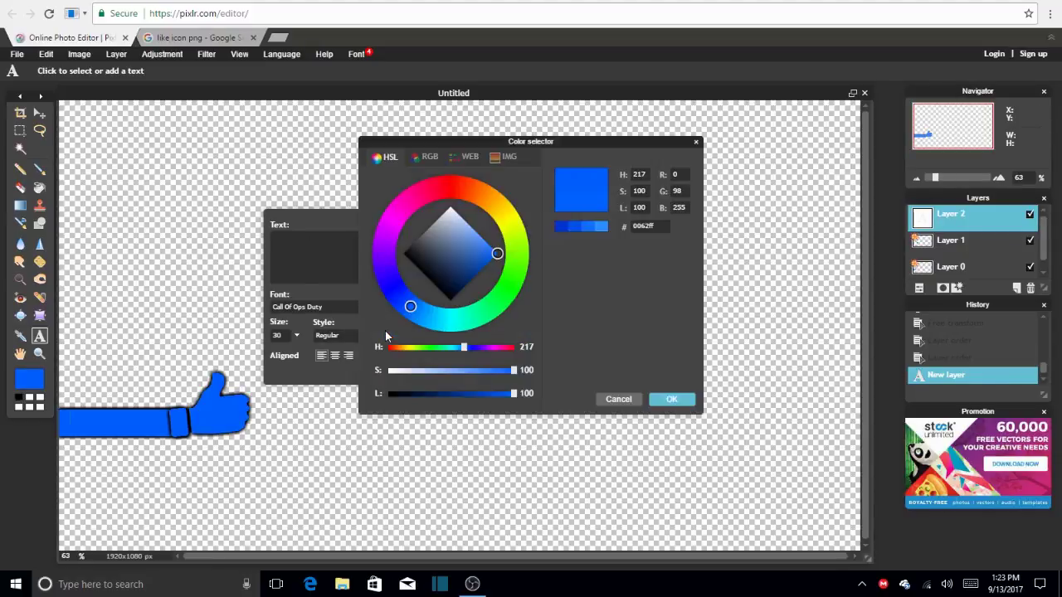
mouse_move(494, 252)
left_mouse_down()
mouse_move(461, 229)
mouse_move(443, 183)
left_mouse_up()
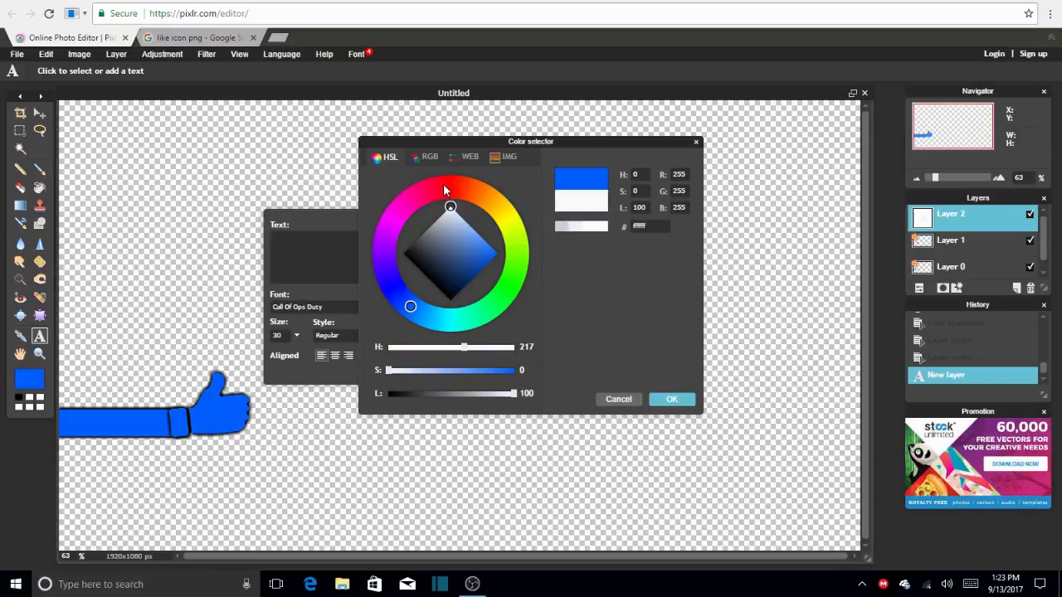
left_click(670, 400)
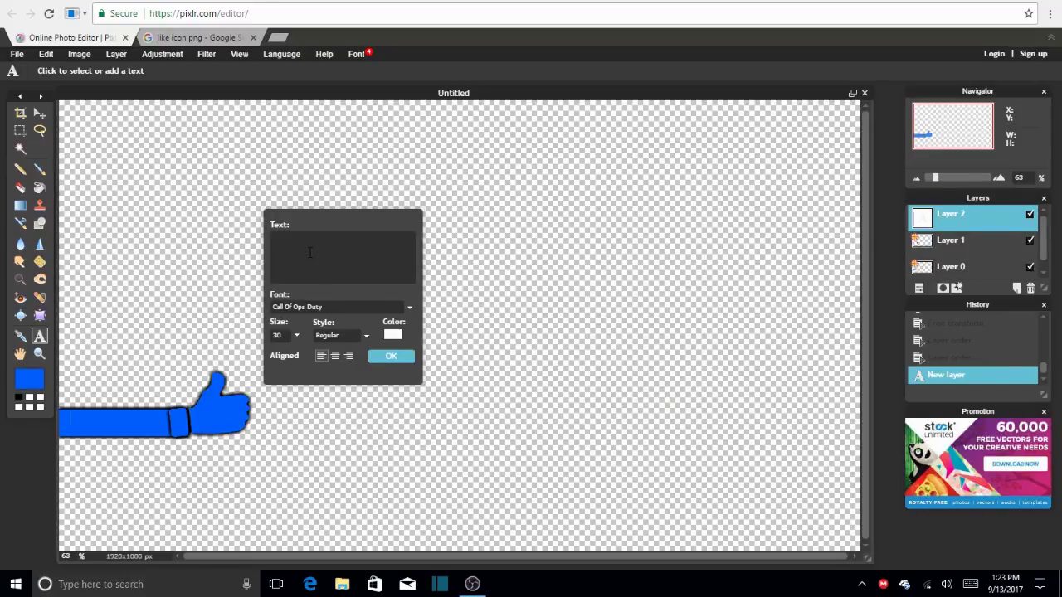
type("LEAVE A LIKE")
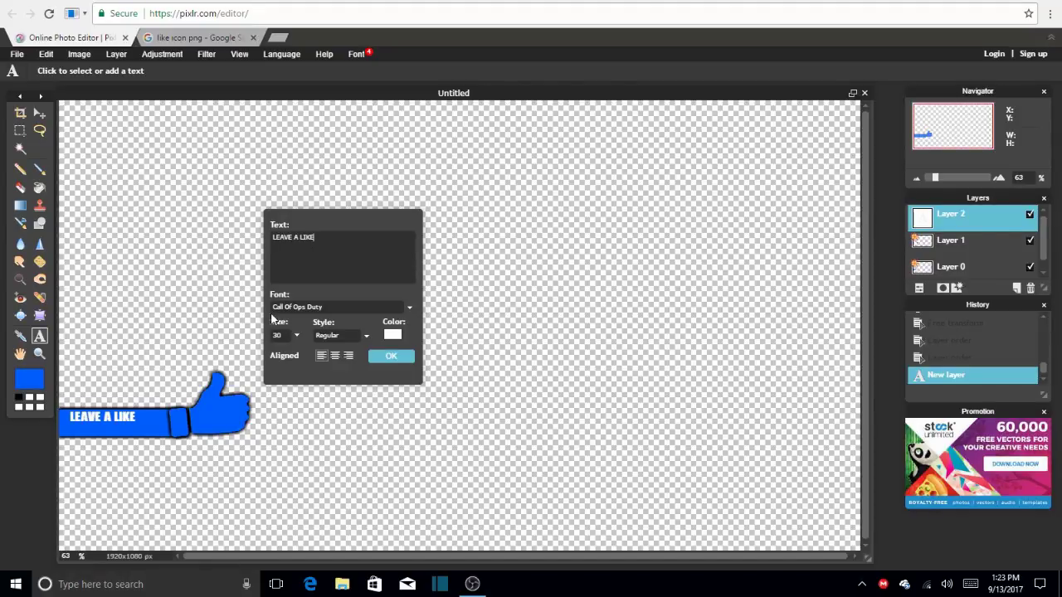
left_click(296, 335)
left_click_drag(253, 355, 258, 357)
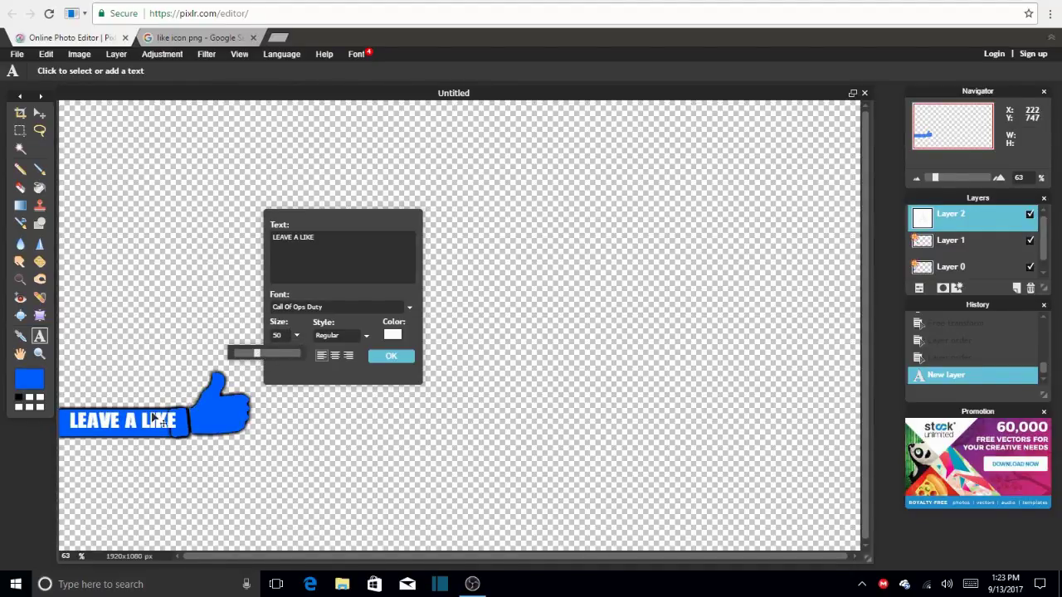
left_click_drag(151, 424, 139, 427)
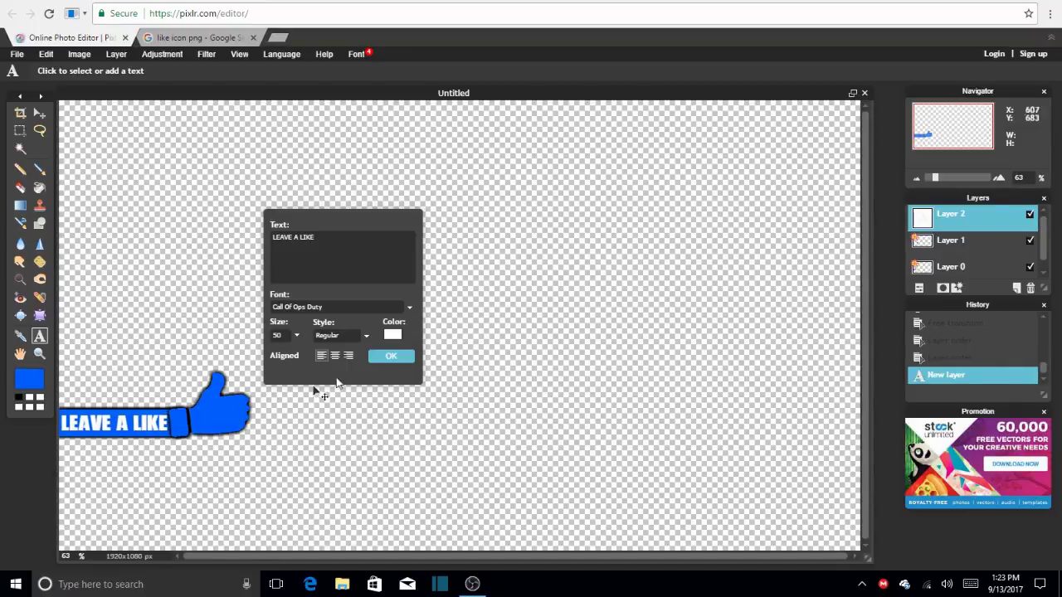
Commit the text, then add a black outer glow of size 12, hardness 2, to its layer
left_click(386, 358)
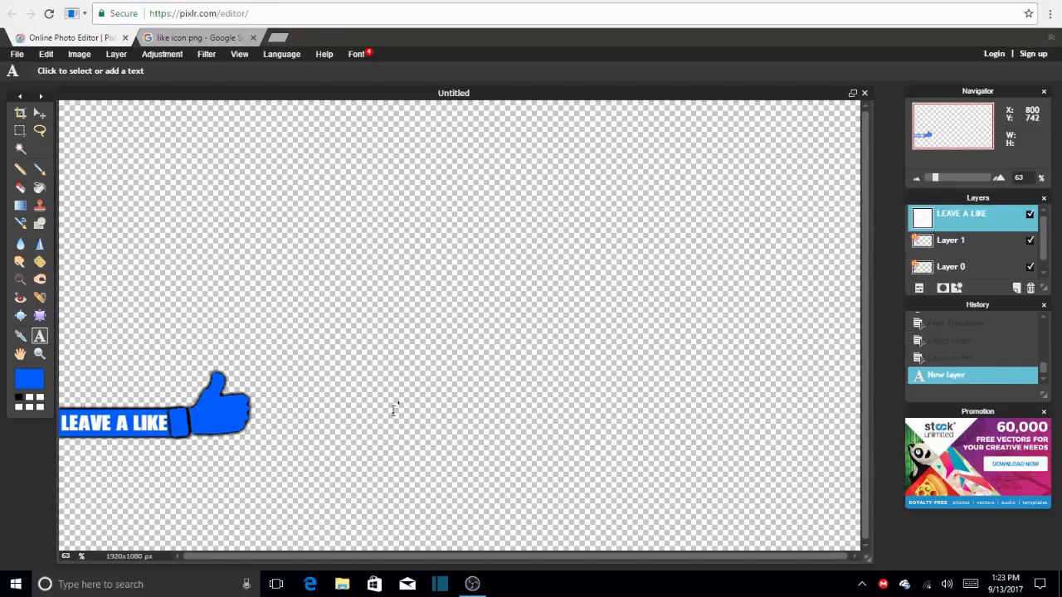
left_click(39, 112)
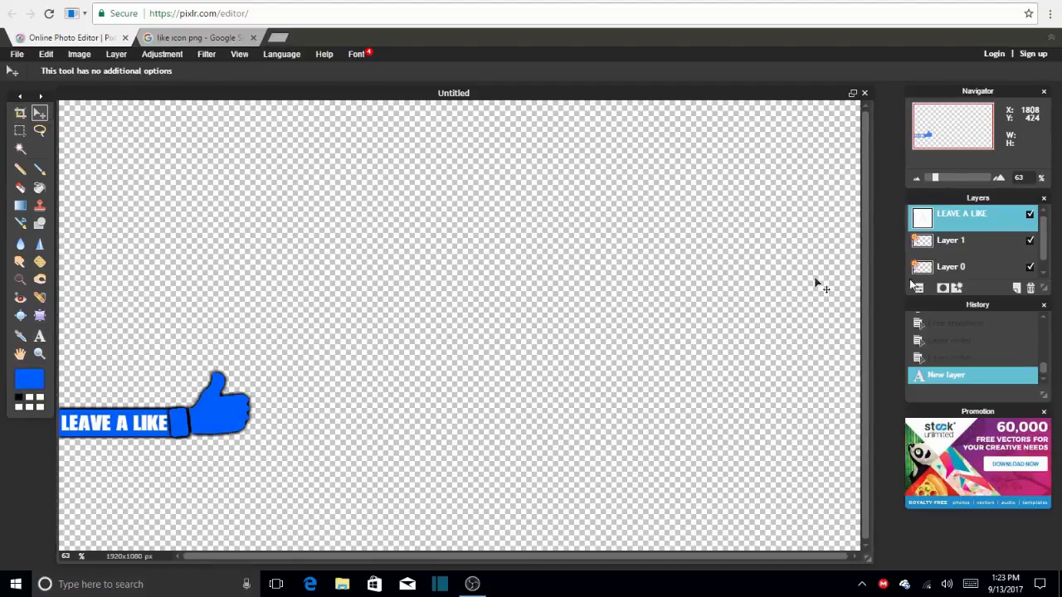
left_click(957, 287)
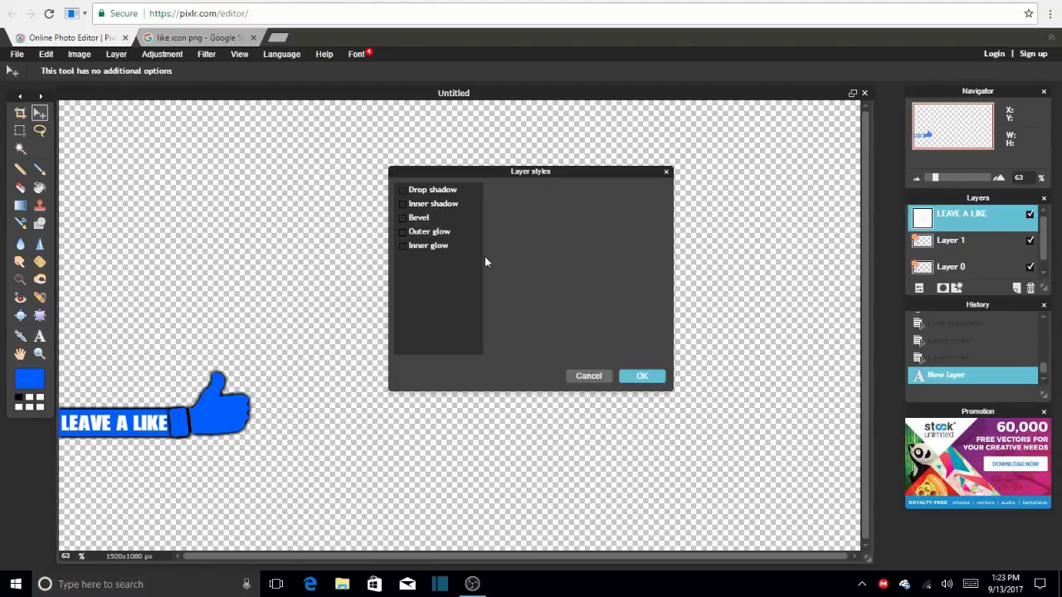
left_click(436, 231)
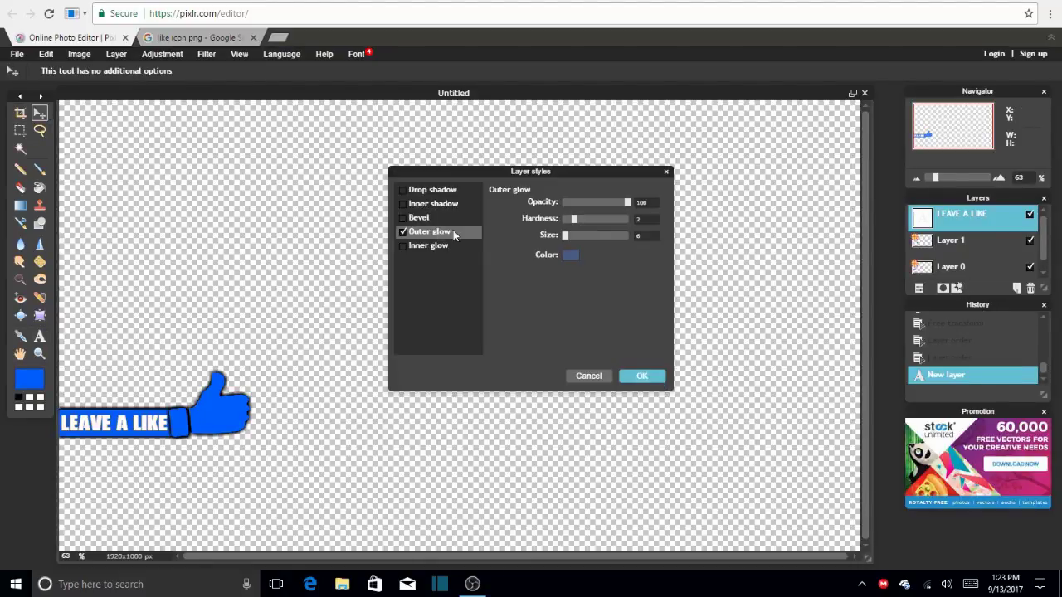
left_click(568, 255)
left_click_drag(458, 247, 638, 423)
left_click(661, 400)
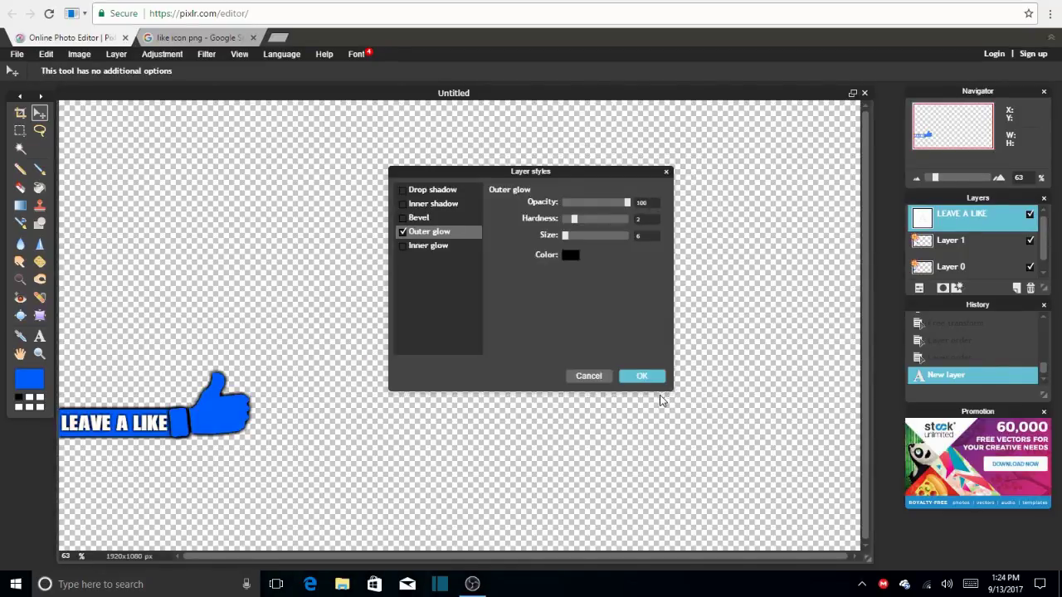
left_click(569, 235)
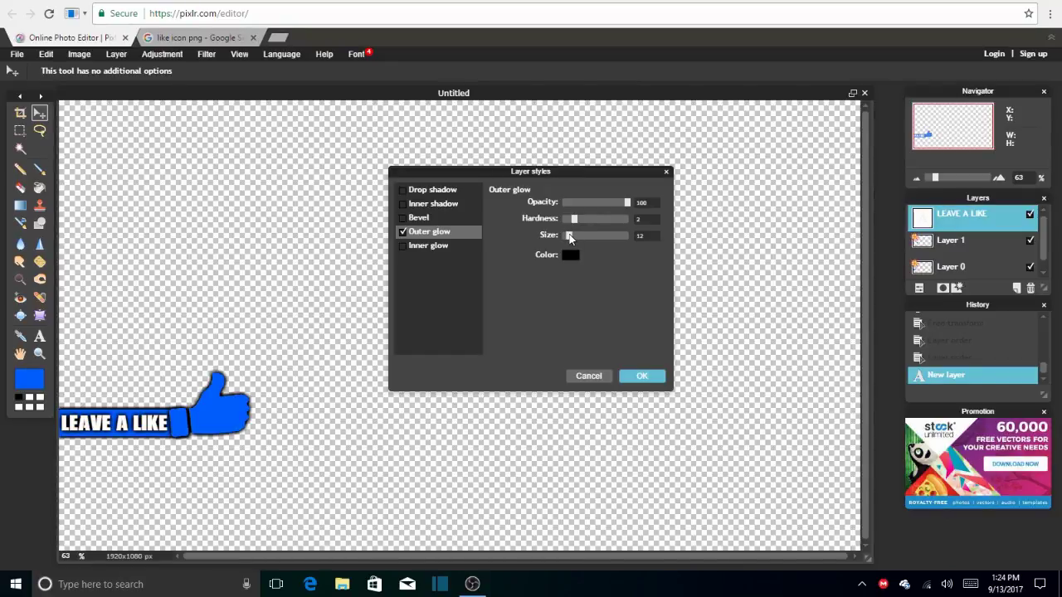
left_click(635, 375)
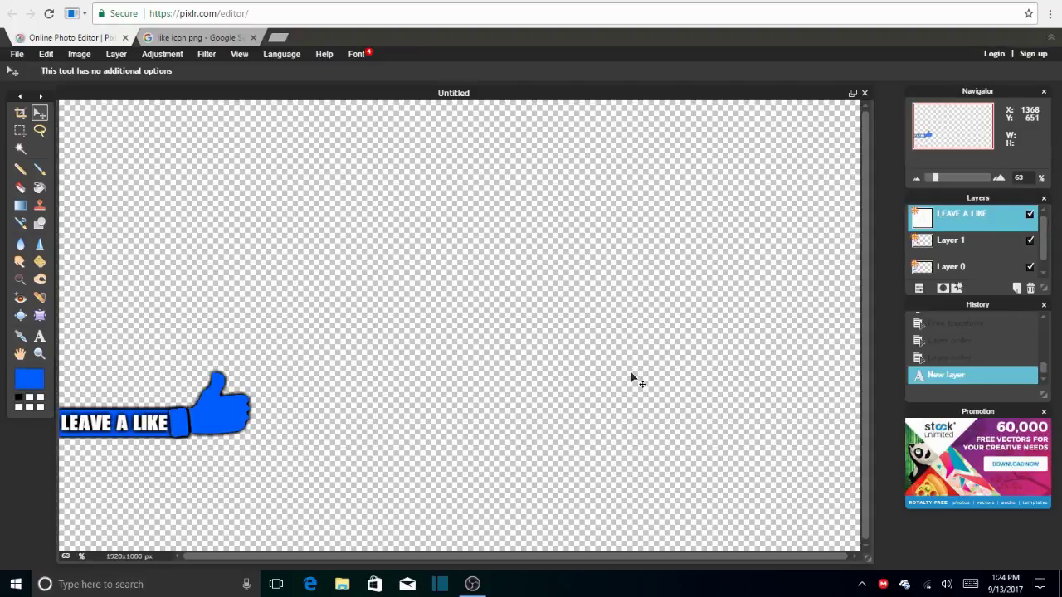
Save the image in PNG format as 'LIKE 5' in the Youtube Creator folder, keeping transparency
left_click(17, 55)
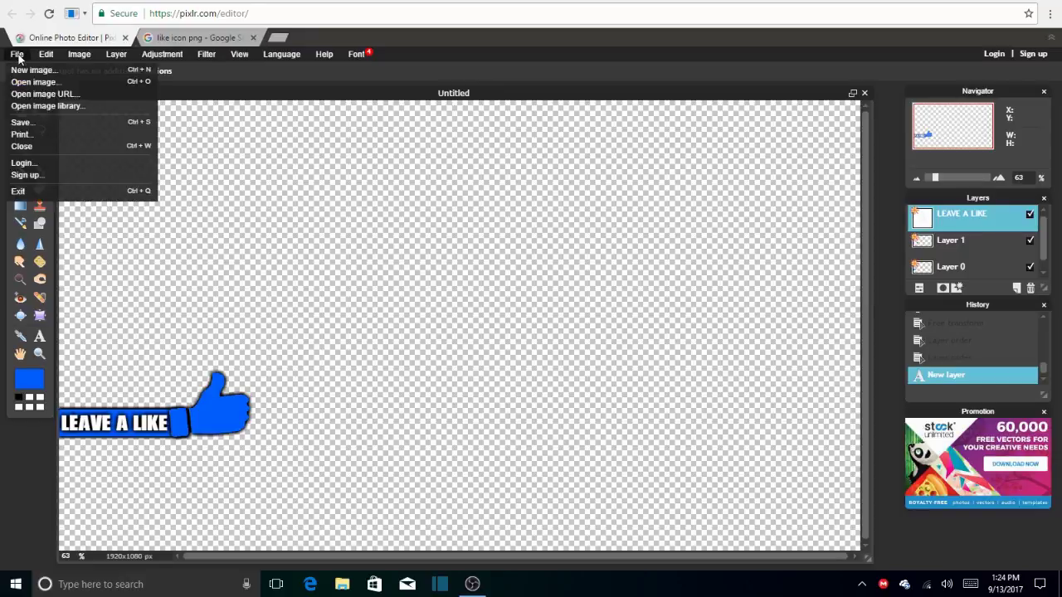
left_click(33, 123)
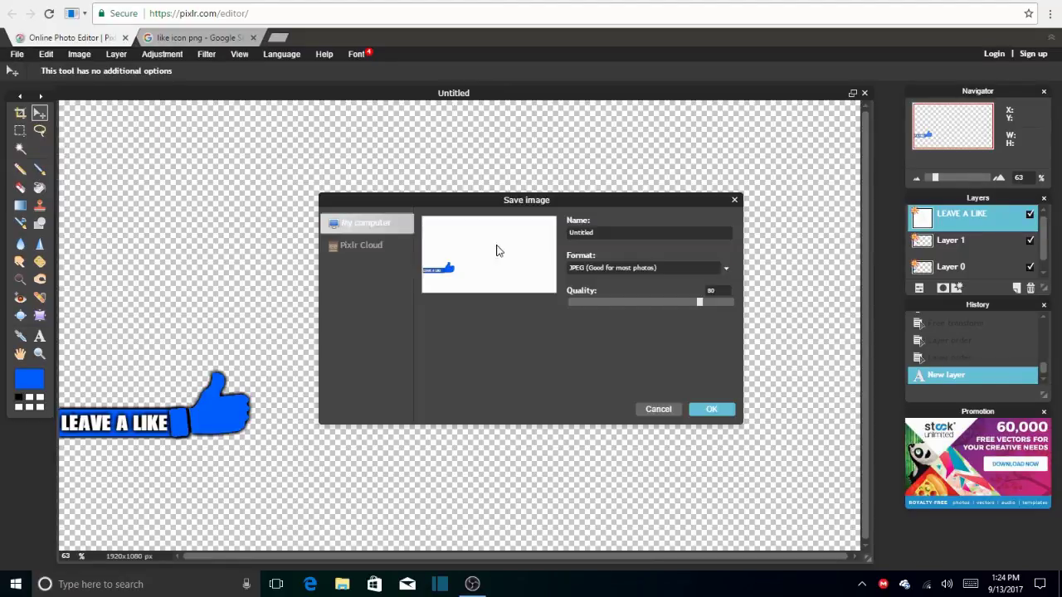
left_click(658, 268)
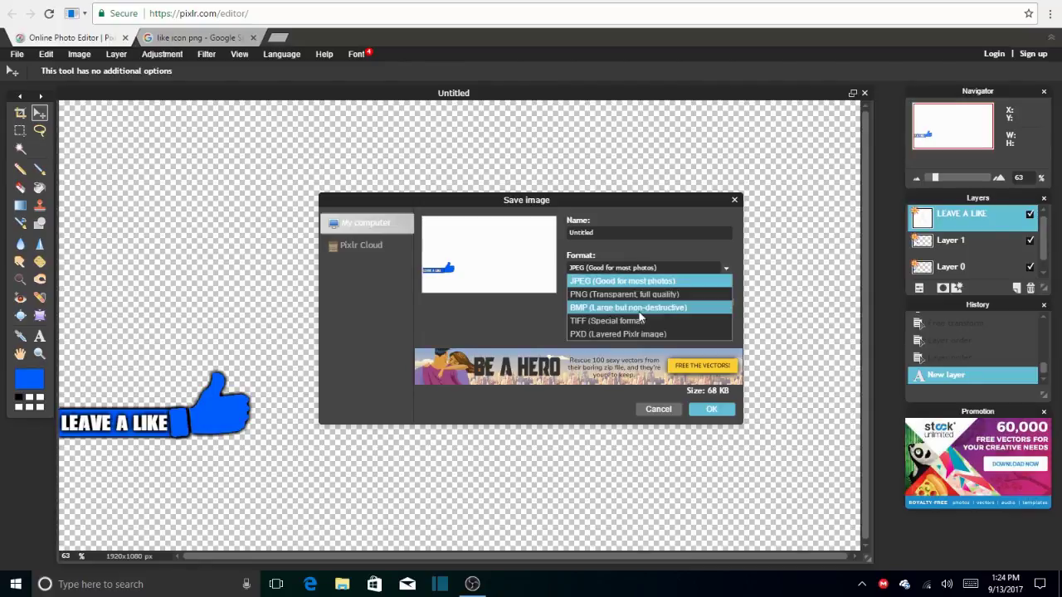
left_click(642, 296)
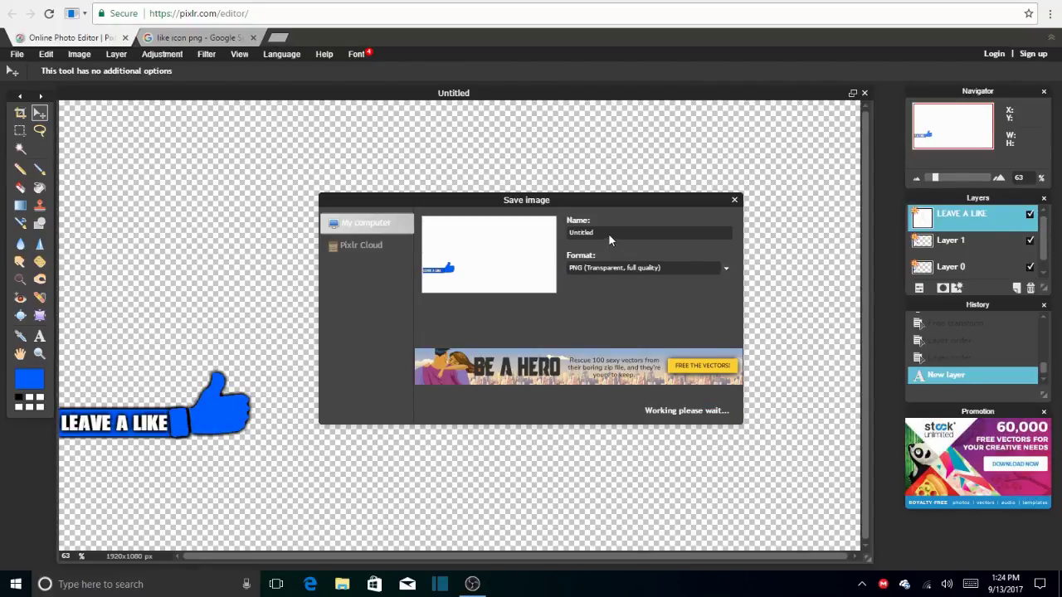
key("BackSpace")
key("BackSpace")
key("BackSpace")
key("BackSpace")
key("BackSpace")
key("BackSpace")
key("BackSpace")
key("BackSpace")
type("LIKE S")
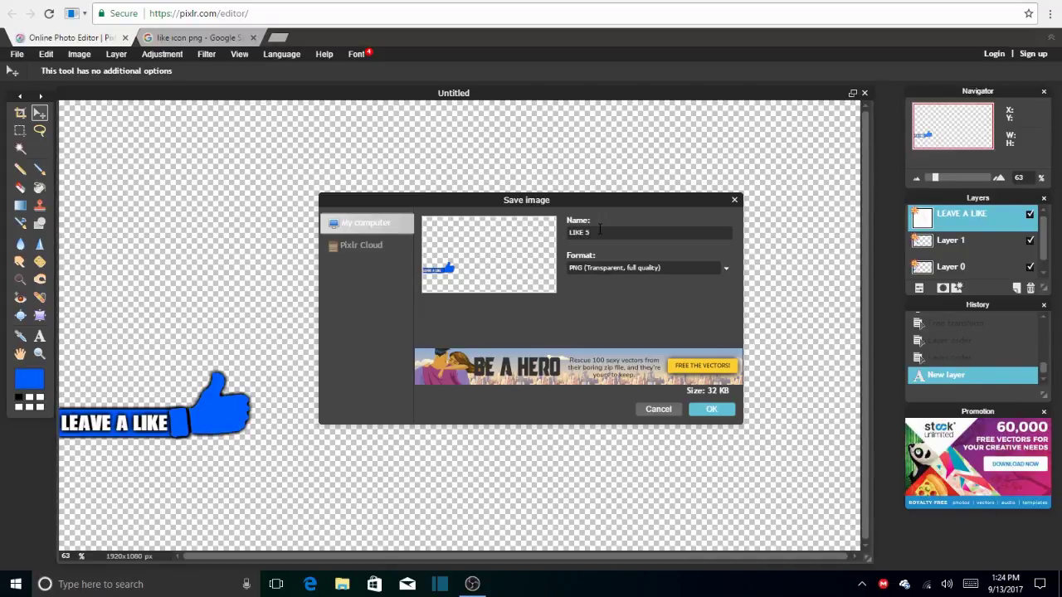
left_click(707, 411)
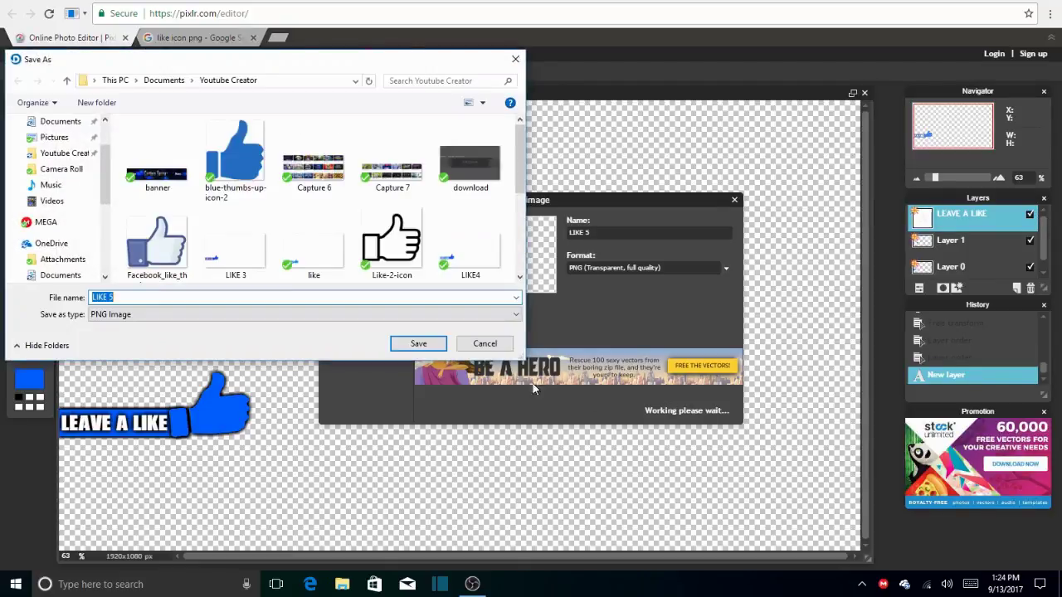
left_click(419, 343)
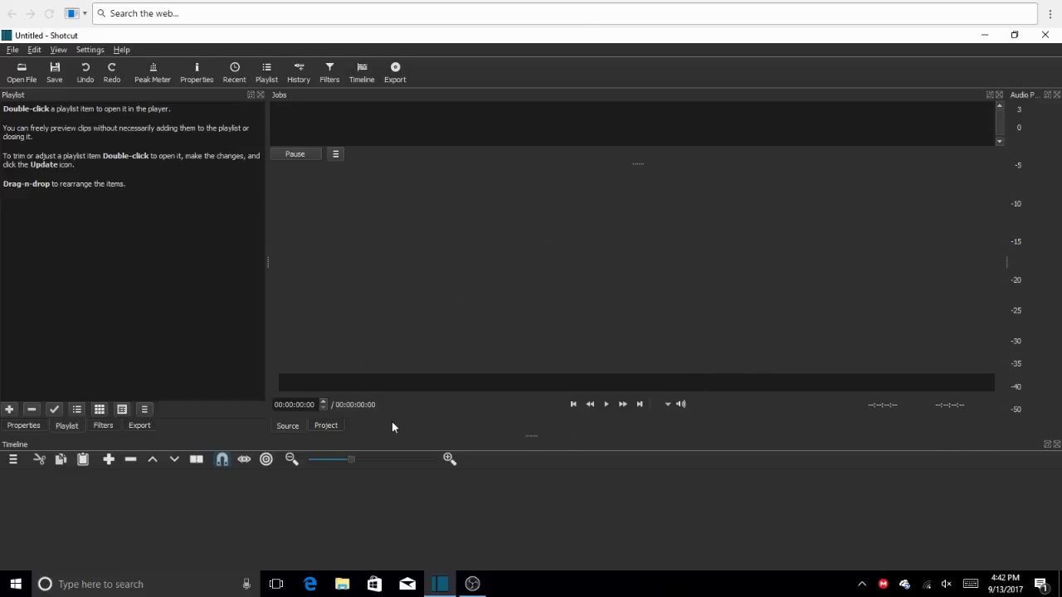
Add audio track A1 and video track V1, then insert video track V2 above V1
left_click(12, 461)
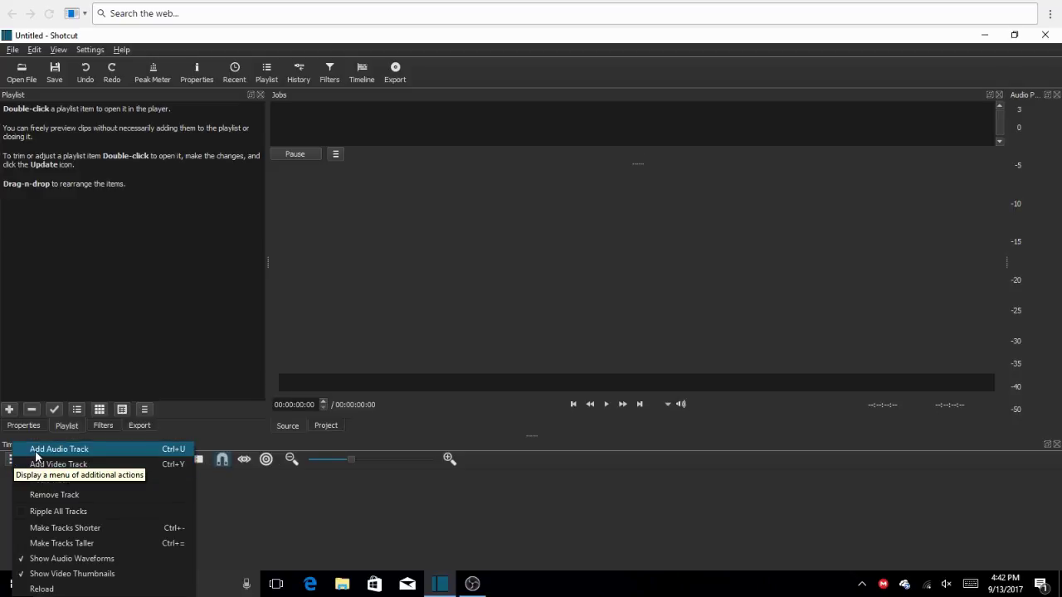
left_click(36, 450)
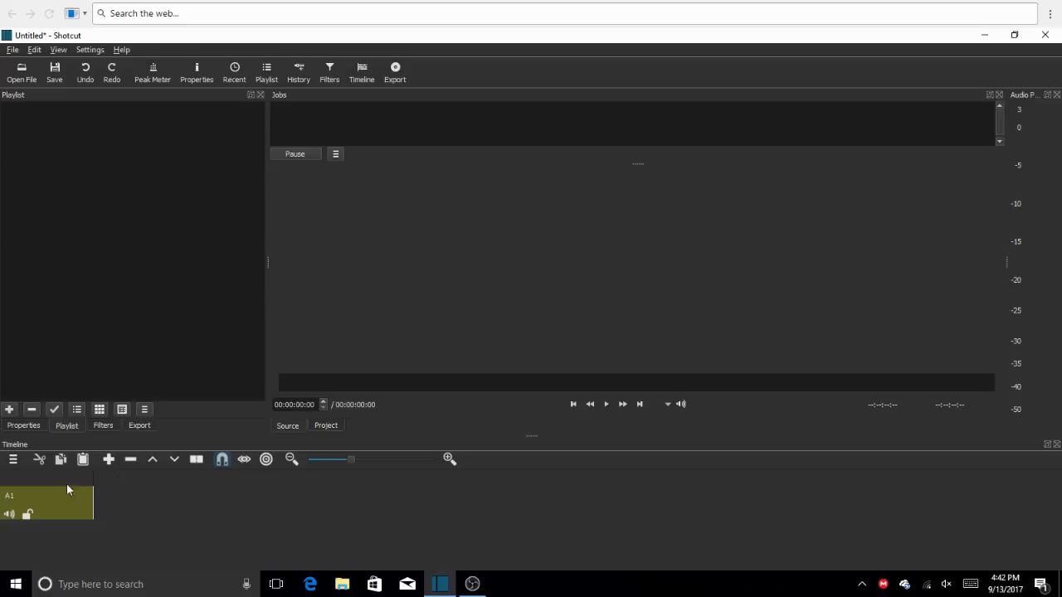
left_click(13, 460)
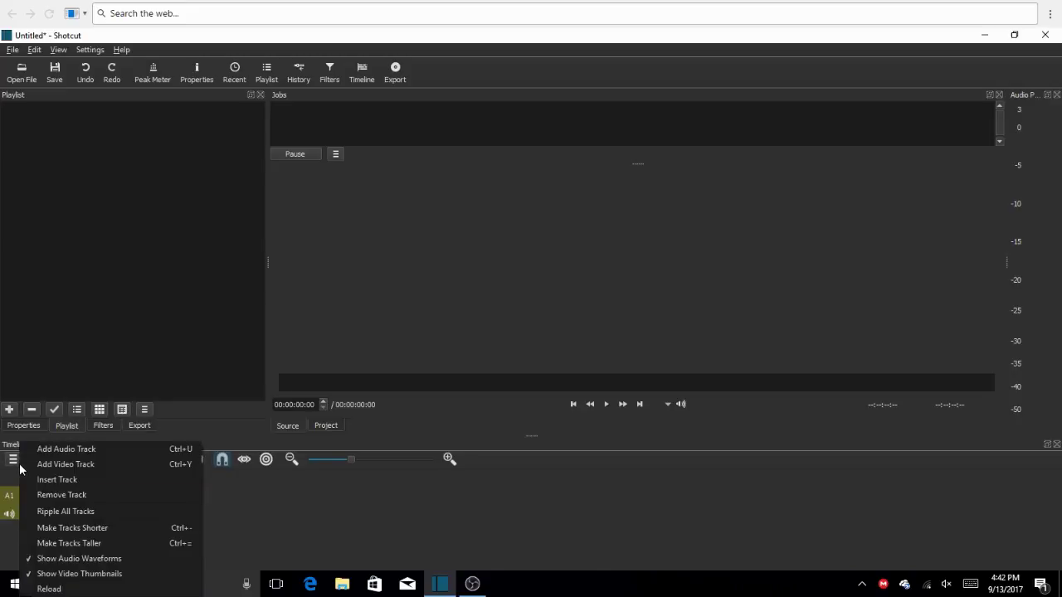
left_click(61, 466)
left_click(54, 542)
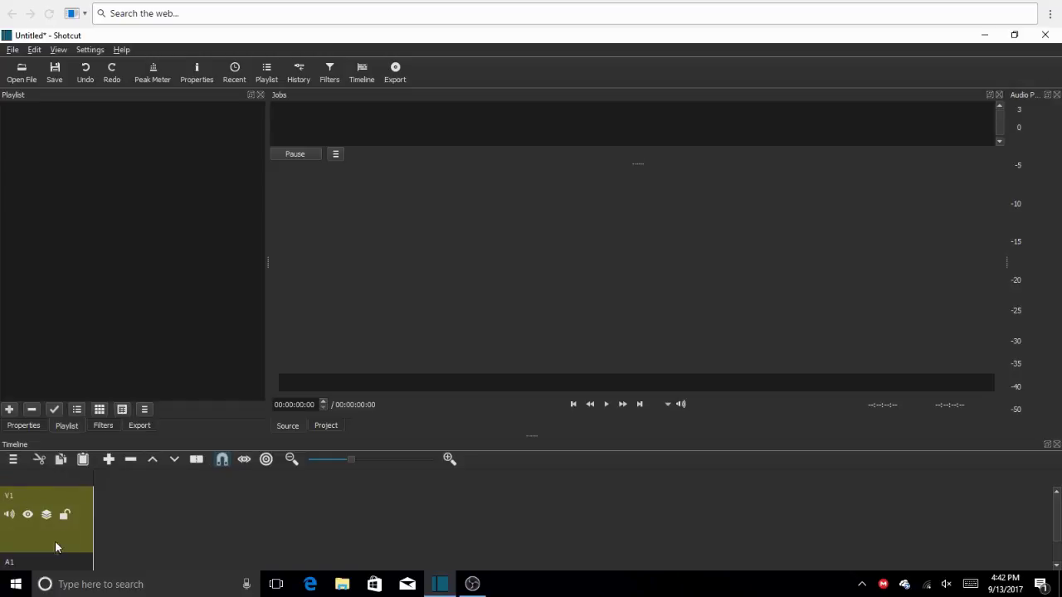
left_click(13, 459)
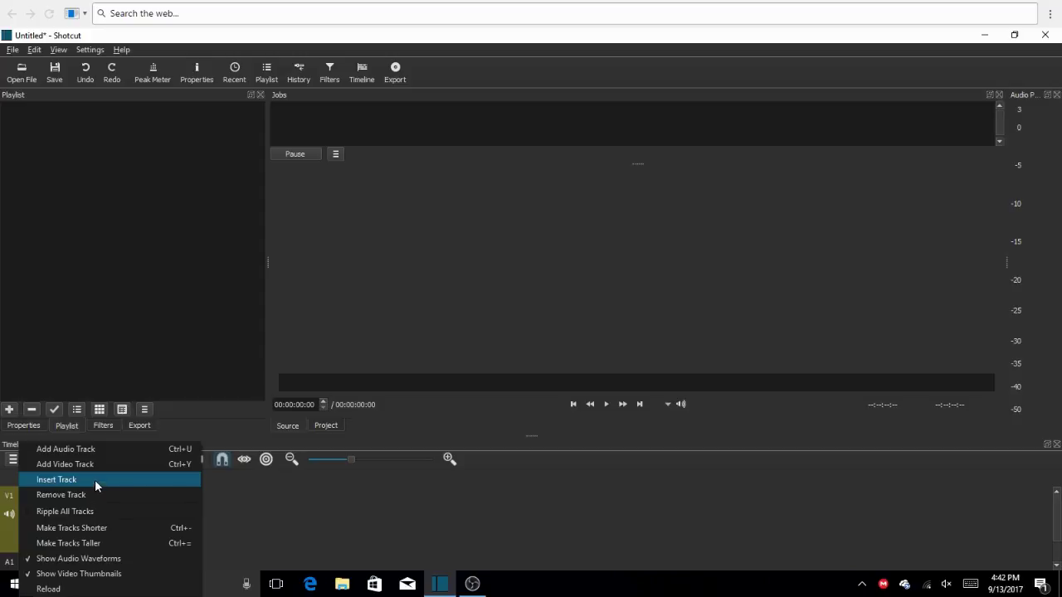
left_click(94, 480)
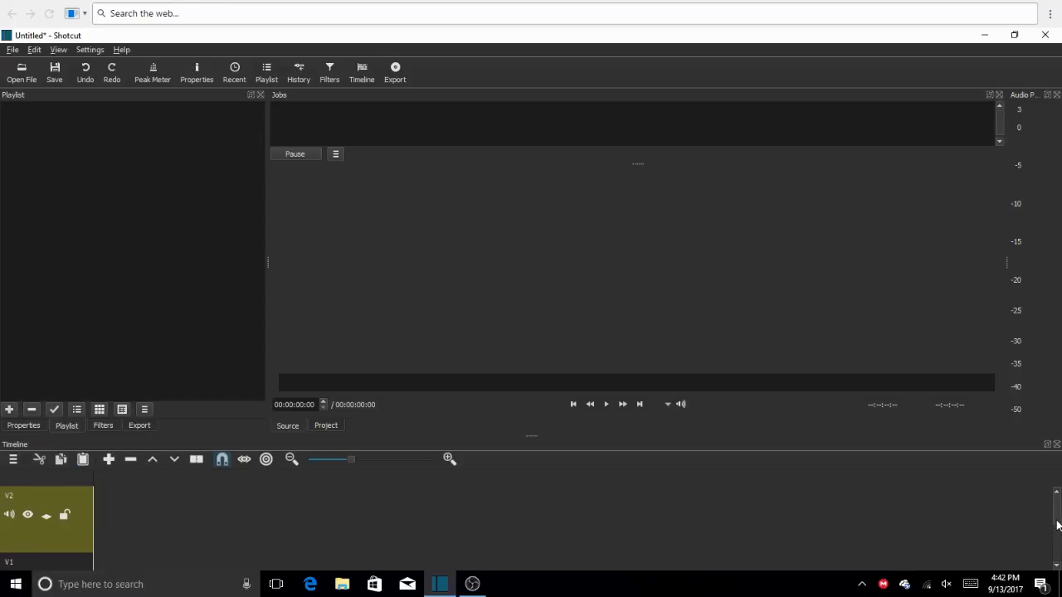
Import 4th (1).mp4 and LIKE 5.png from the Open File dialog into the playlist
scroll(1057, 530, "down", 1)
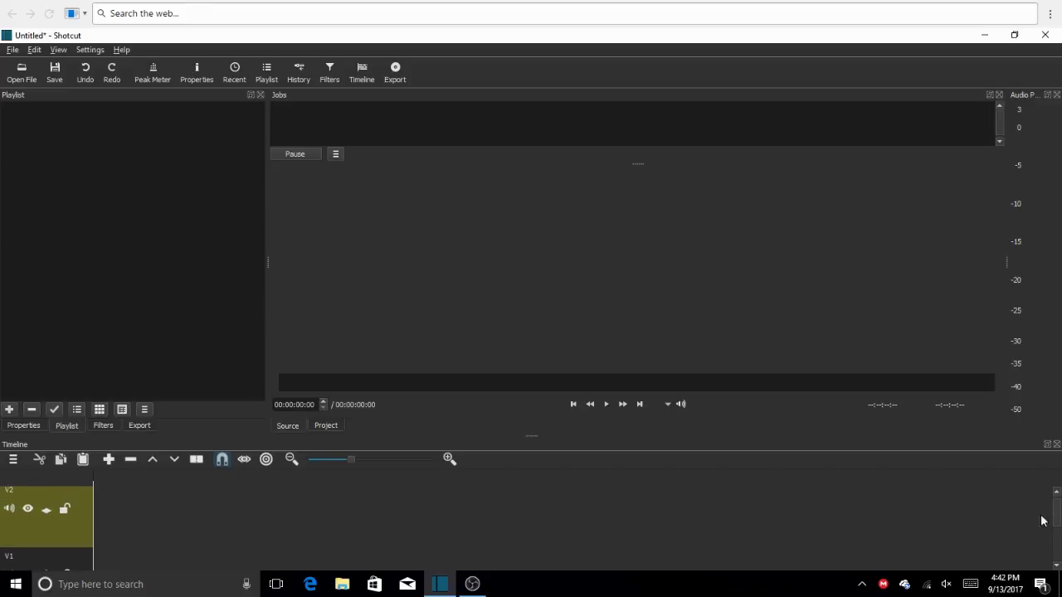
left_click(22, 73)
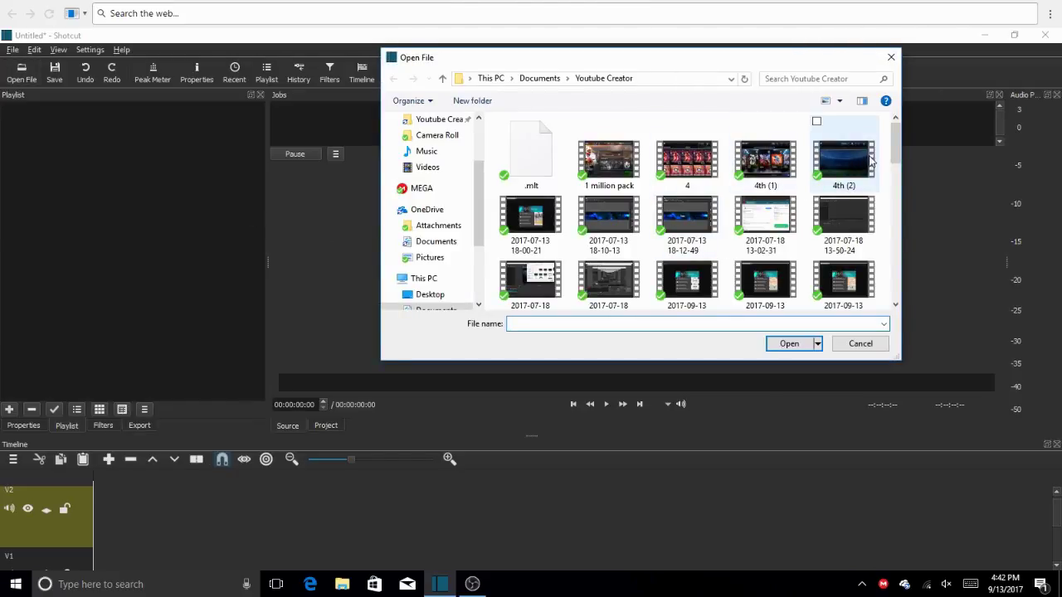
left_click_drag(765, 161, 50, 168)
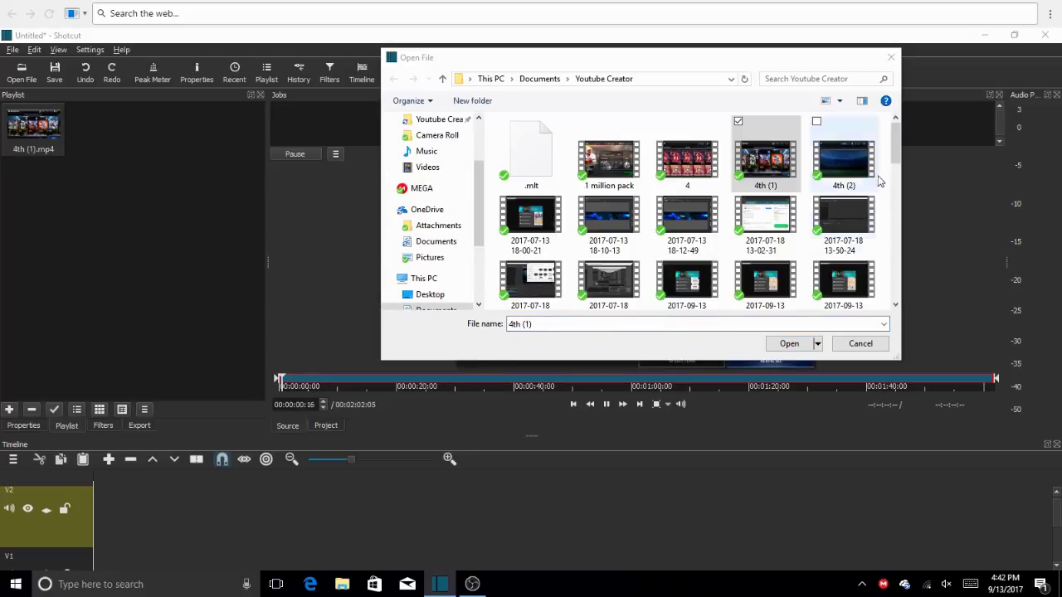
left_click_drag(895, 145, 885, 250)
scroll(893, 195, "down", 1)
left_click_drag(529, 235, 106, 157)
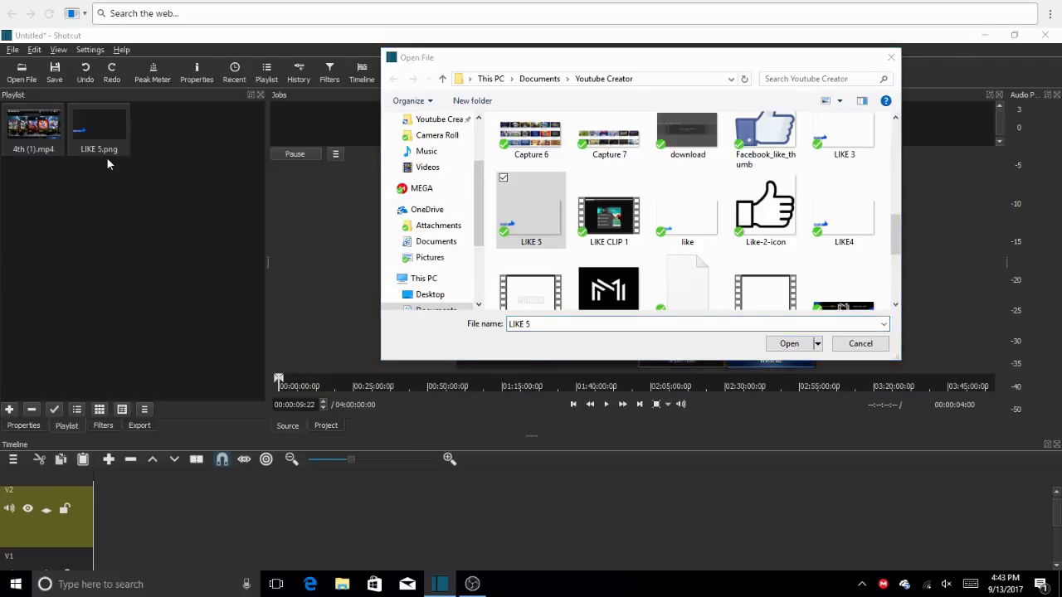
left_click(789, 343)
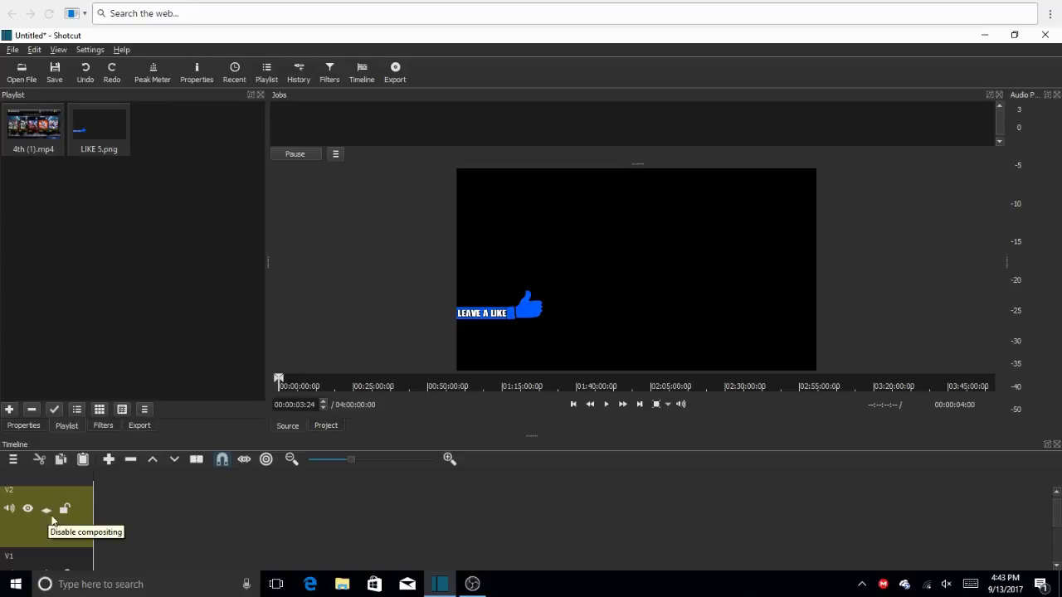
left_click(46, 516)
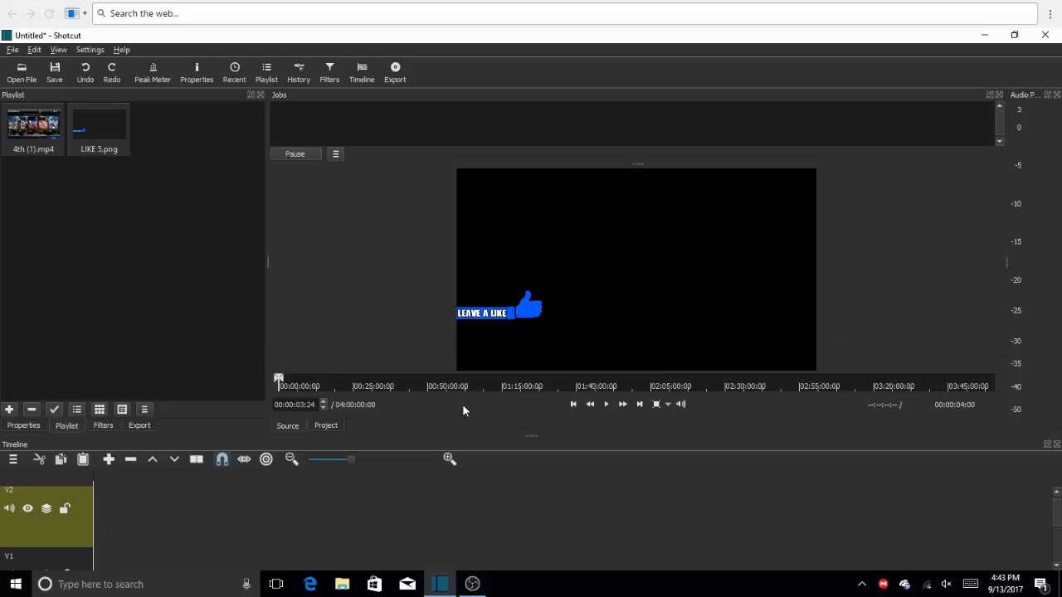
left_click(47, 509)
Load 4th (1).mp4 in the player and trim it to roughly 0:15 through 1:36
double_click(34, 132)
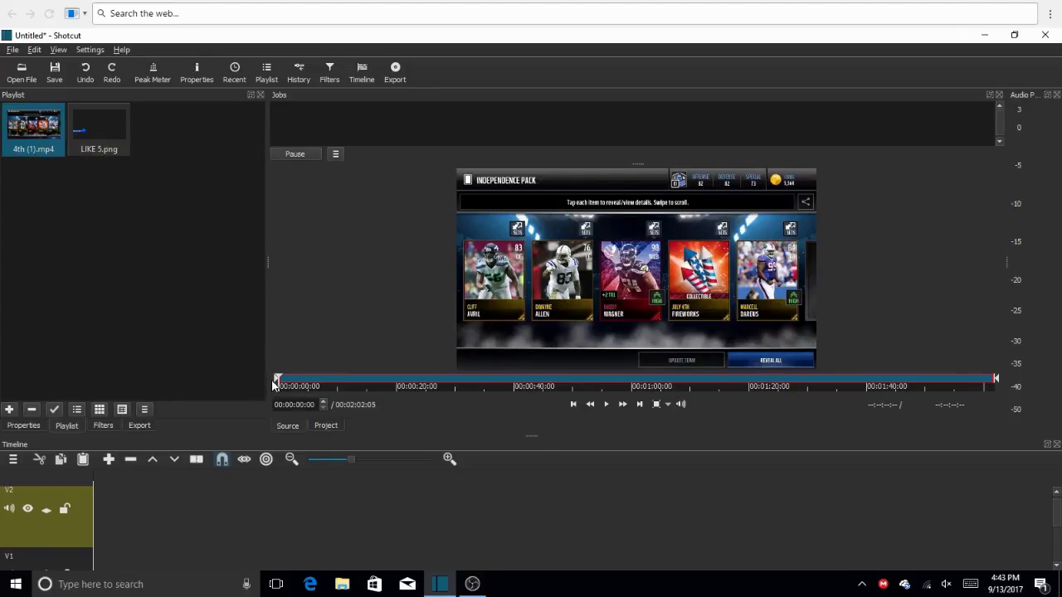
left_click_drag(284, 385, 370, 393)
left_click_drag(996, 379, 847, 405)
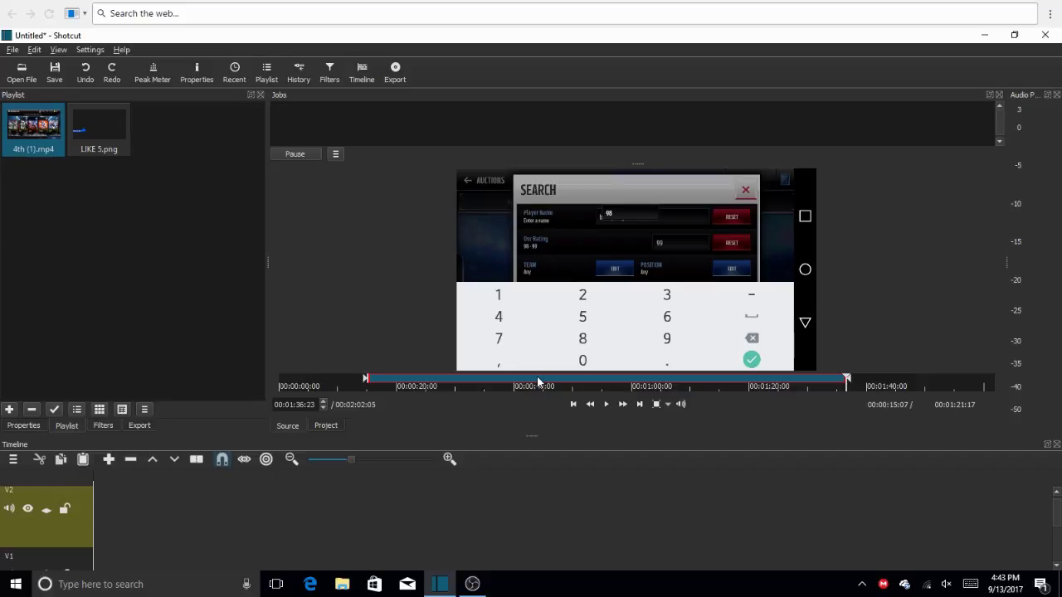
left_click(536, 384)
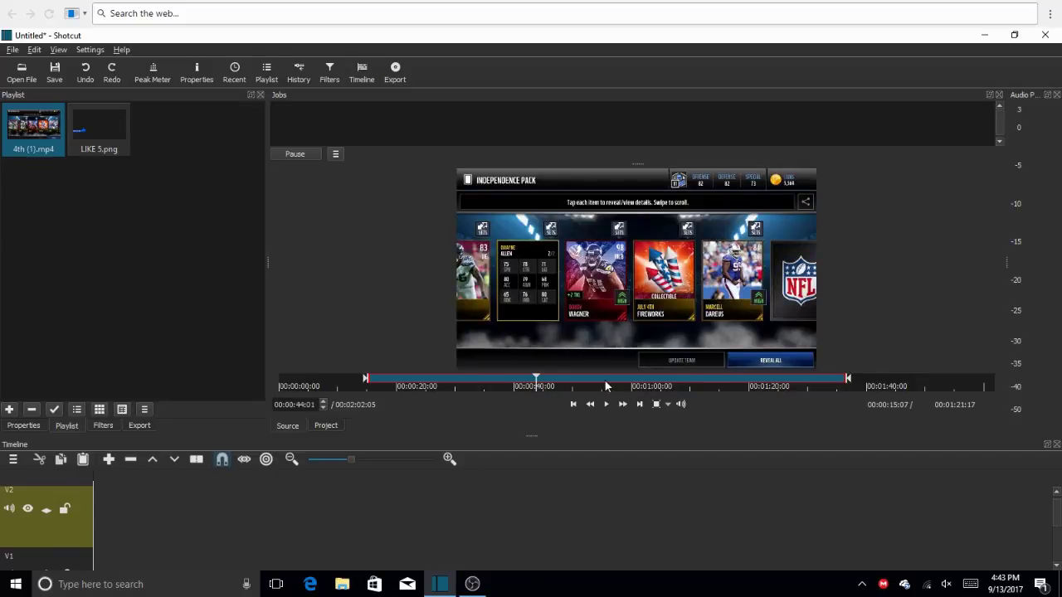
Drop the gameplay clip onto track V1, then enlarge and zoom out the timeline to show it all
scroll(1056, 516, "down", 1)
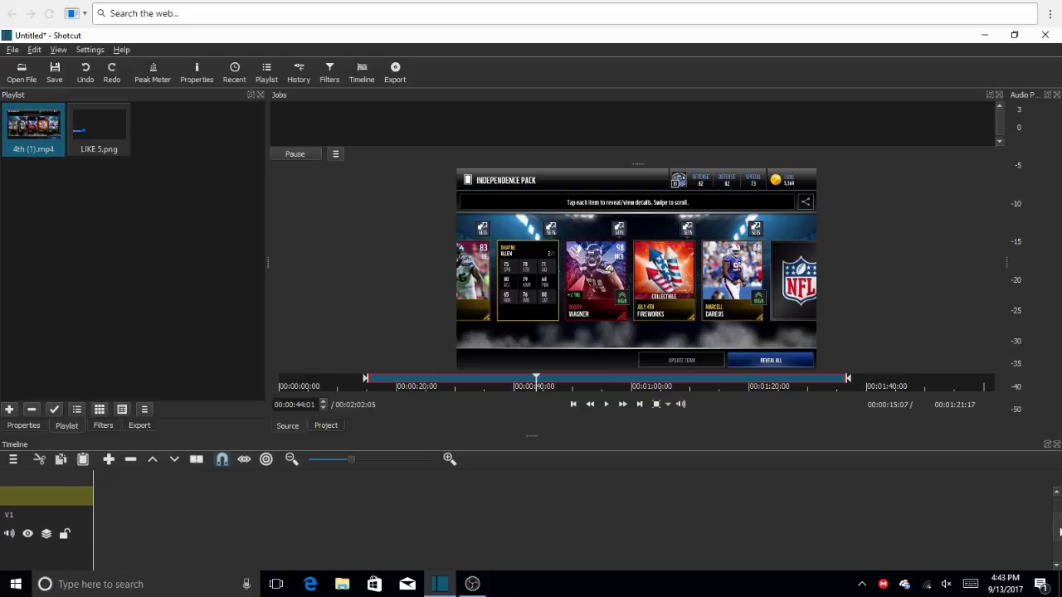
left_click_drag(647, 291, 95, 535)
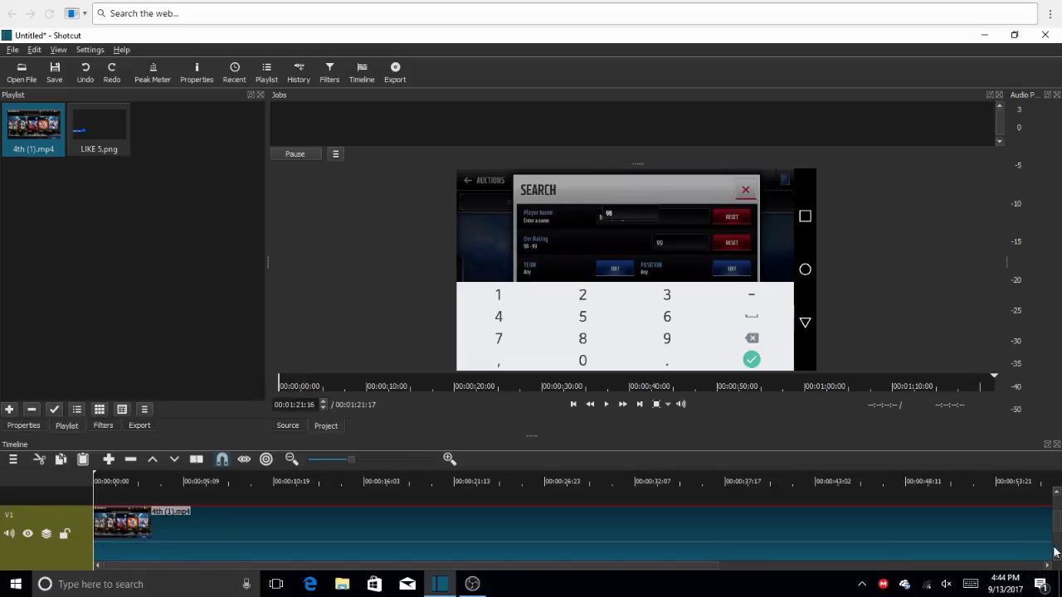
left_click_drag(1059, 531, 1057, 509)
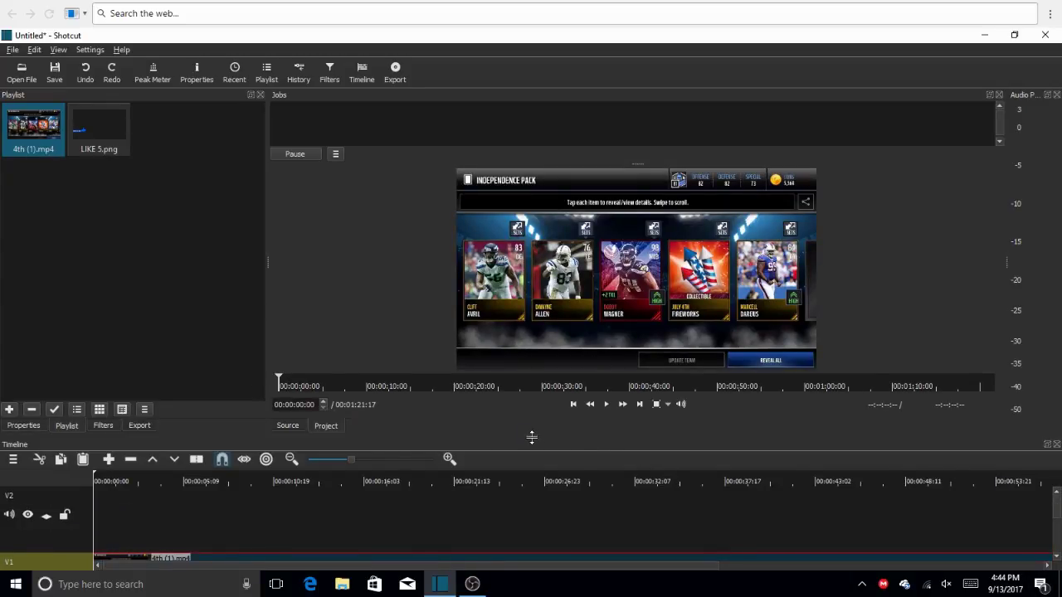
left_click_drag(534, 437, 537, 373)
left_click_drag(355, 408, 342, 412)
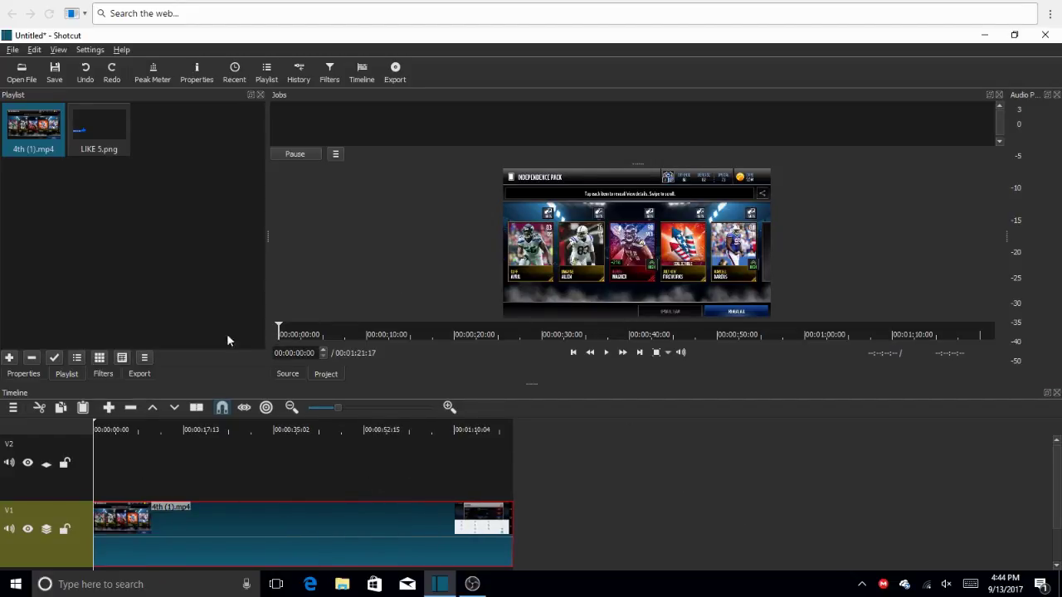
Place LIKE 5.png from the player onto track V2 at the project start
double_click(122, 136)
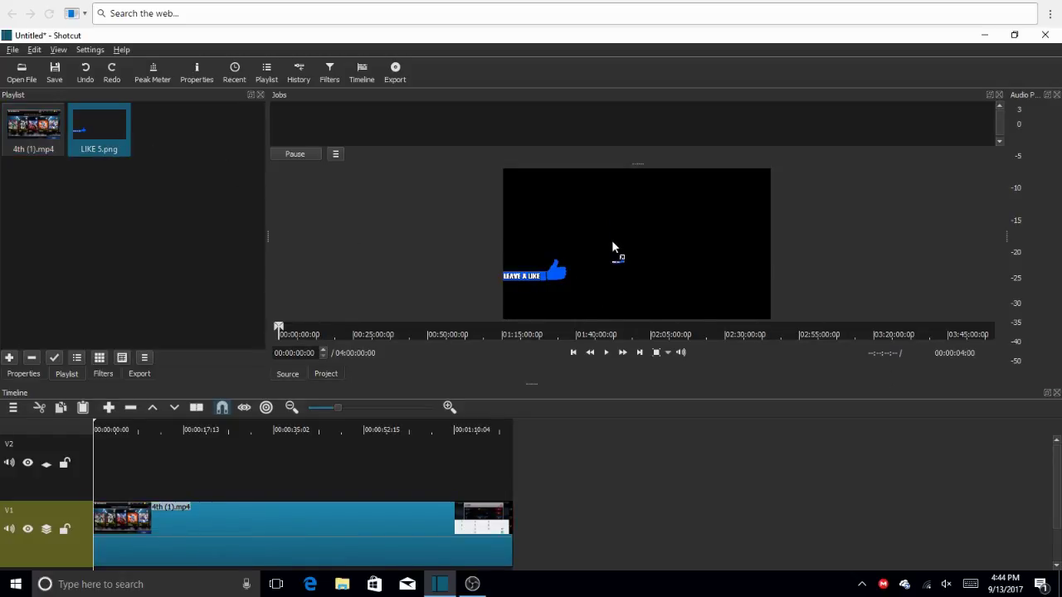
left_click_drag(612, 246, 105, 475)
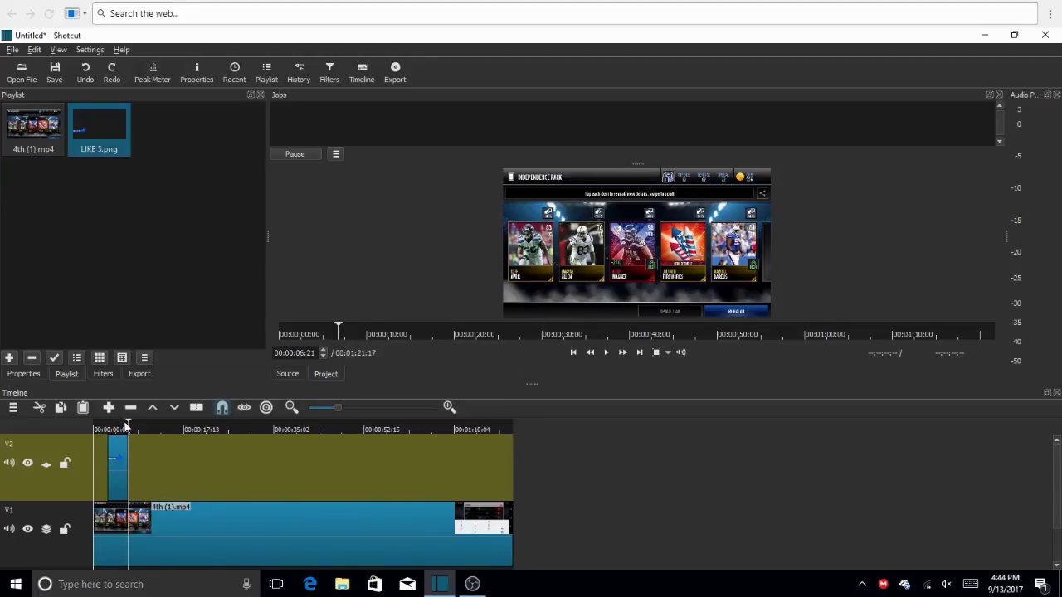
left_click_drag(128, 426, 110, 446)
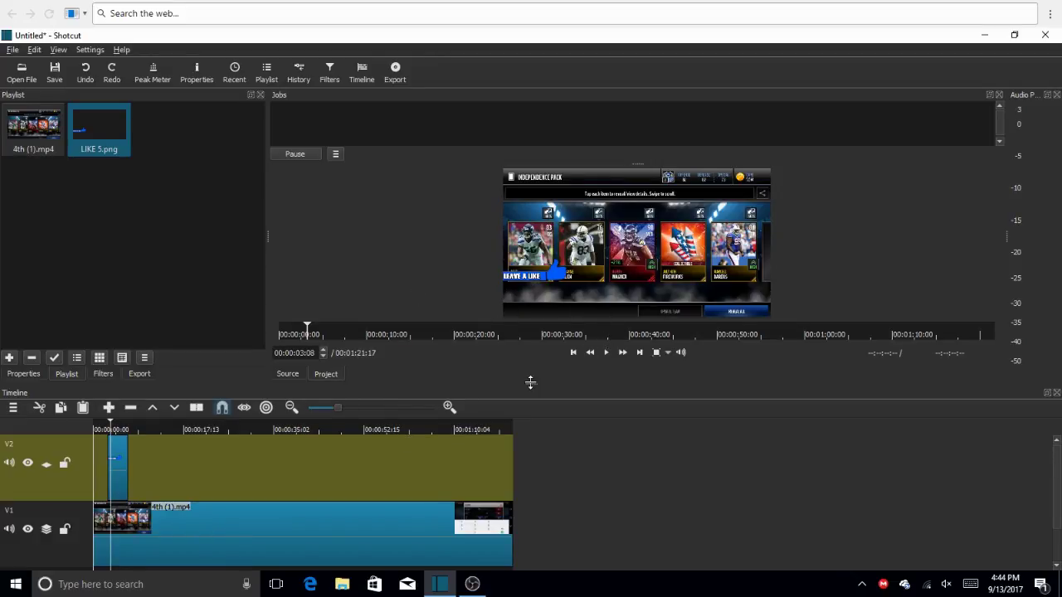
Enlarge the video preview and toggle V2 compositing on and off to check the overlay
left_click_drag(530, 383, 548, 449)
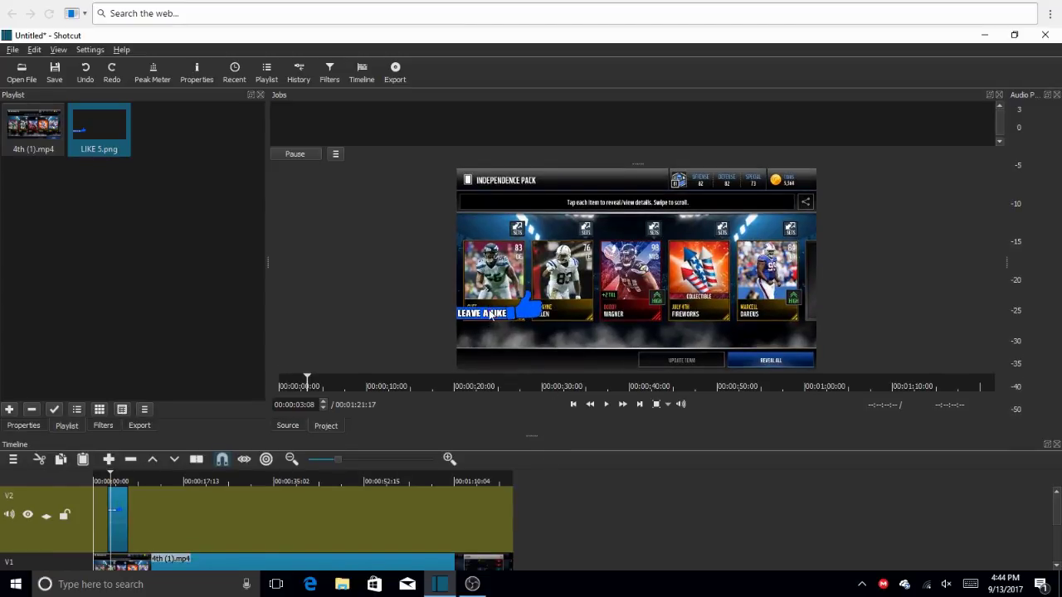
left_click(51, 516)
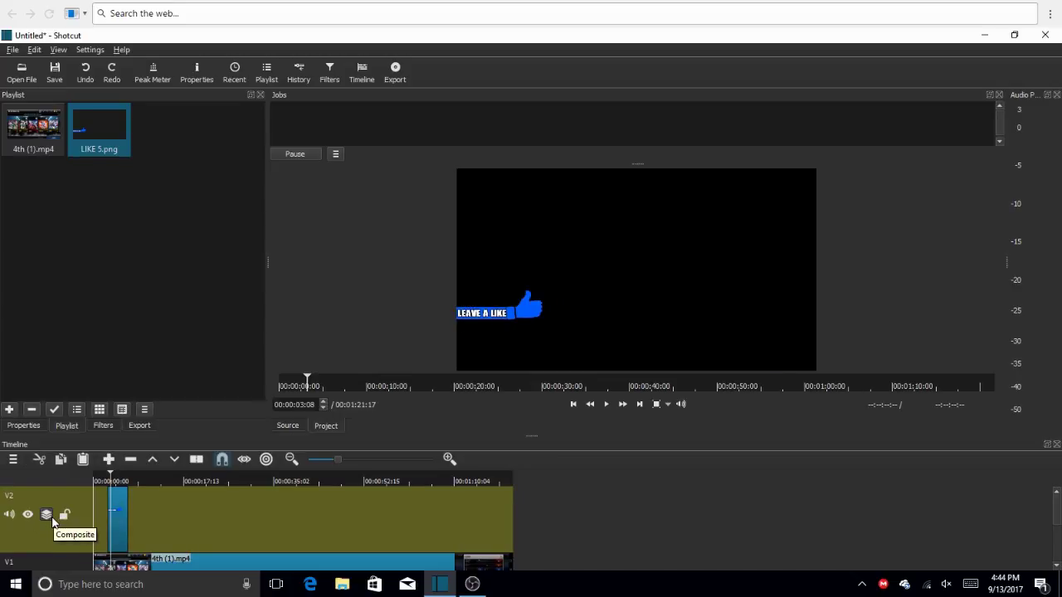
left_click(46, 516)
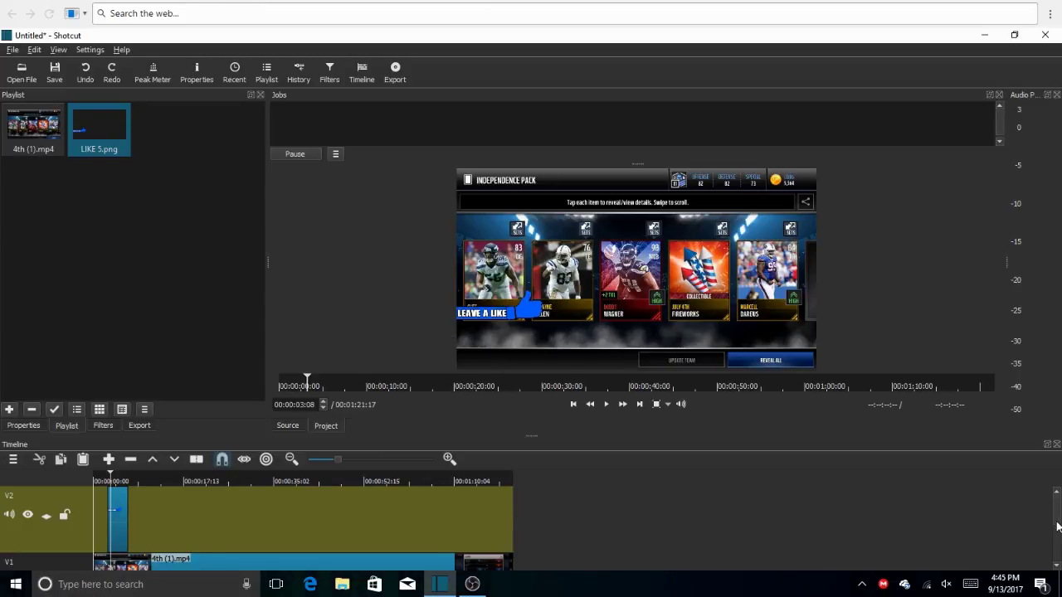
left_click_drag(1057, 526, 1026, 496)
Play the timeline from the start, pausing at 00:00:18:06
left_click_drag(110, 478, 89, 481)
left_click(280, 379)
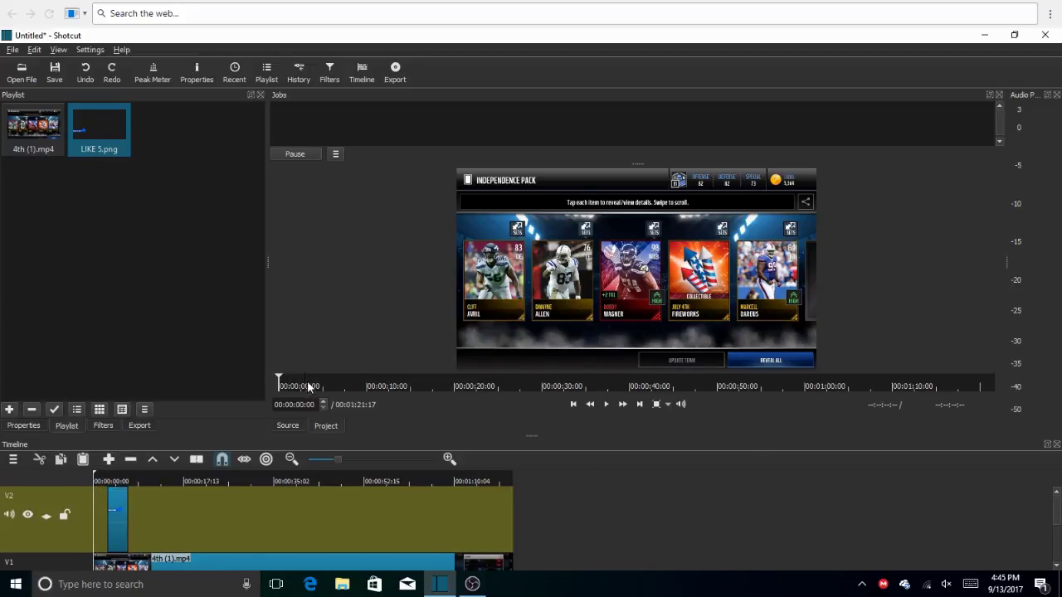
left_click(606, 404)
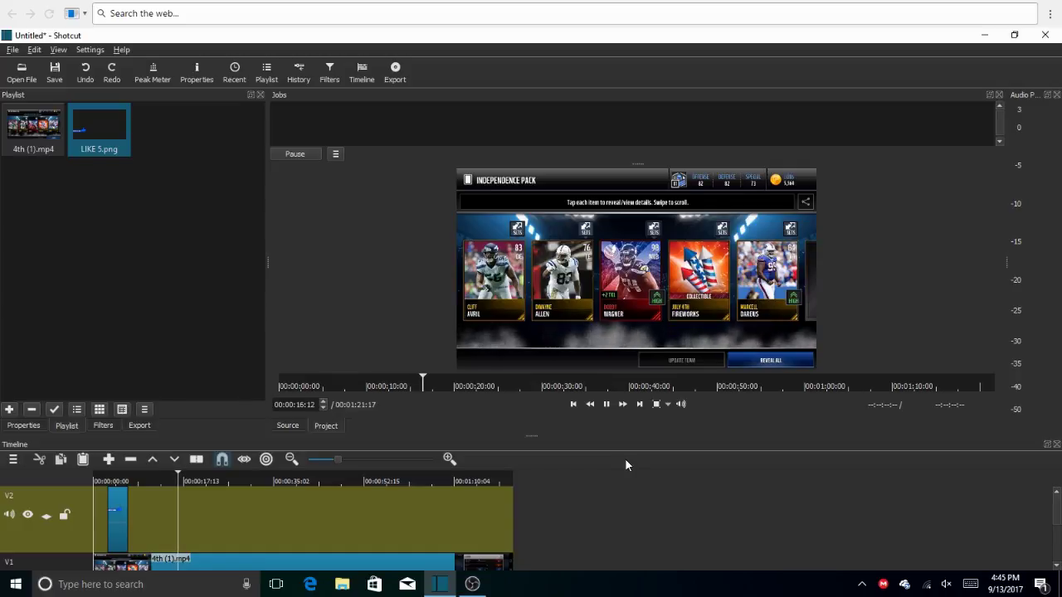
left_click(607, 404)
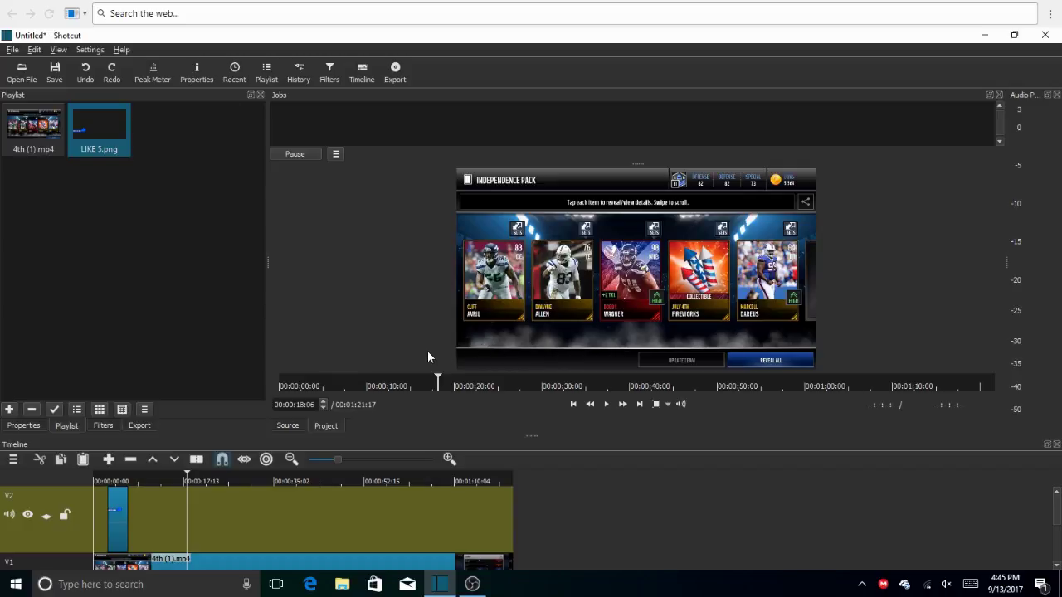
Trim the LIKE 5.png clip on V2 shorter and replay the opening to check it
left_click_drag(133, 521, 121, 554)
left_click_drag(189, 481, 84, 501)
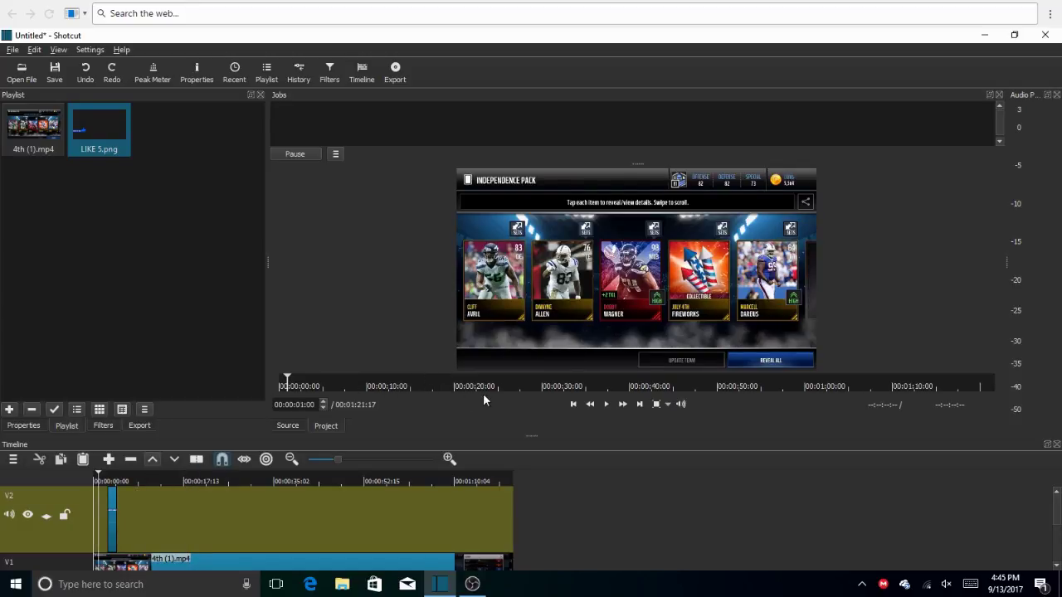
left_click(604, 405)
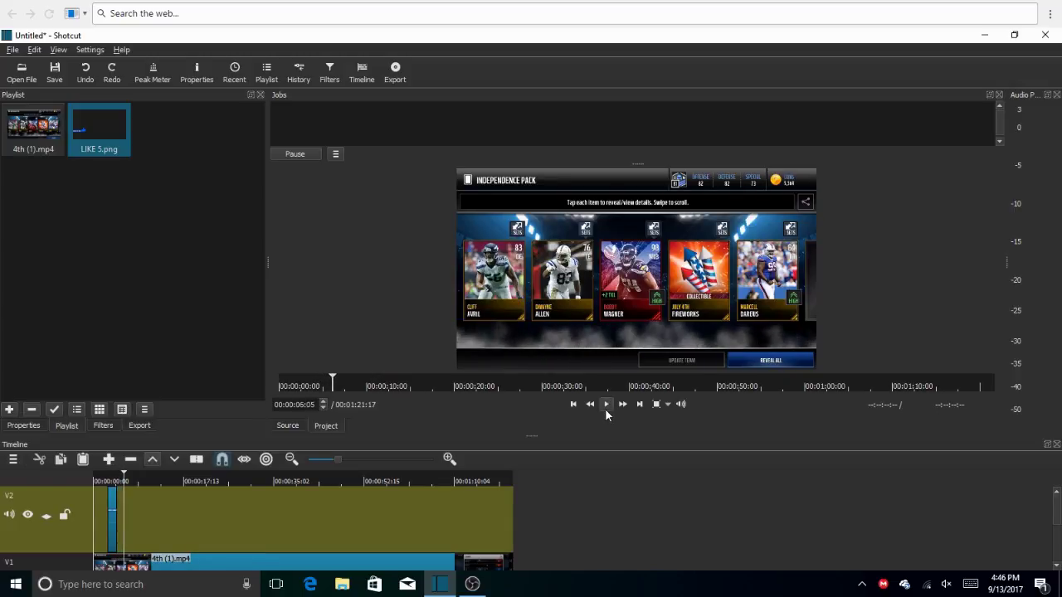
left_click(604, 408)
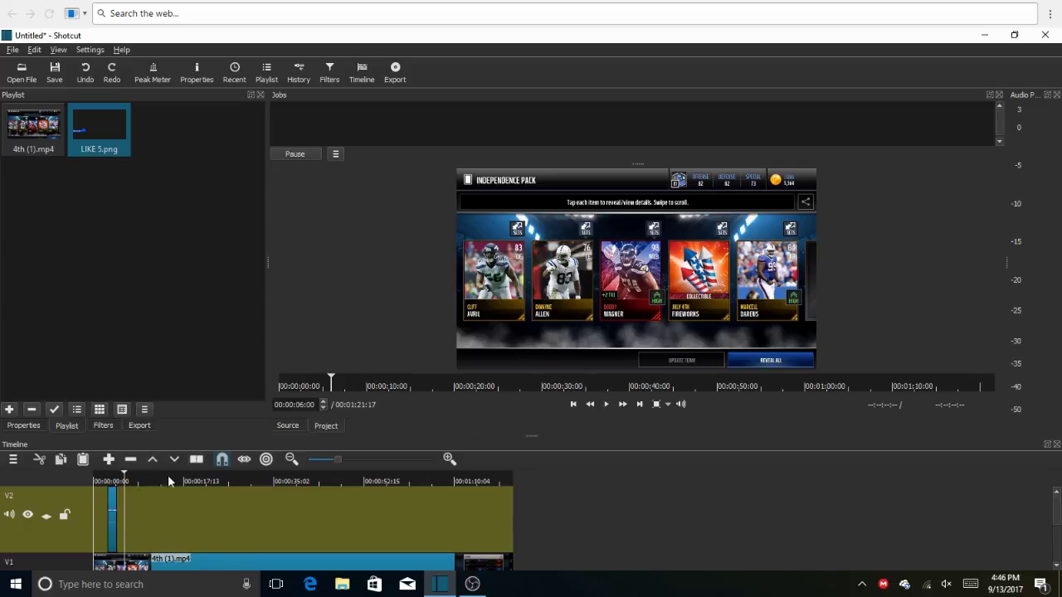
Add Fade In Video and Fade Out Video filters to the LIKE 5.png clip on V2
left_click(113, 518)
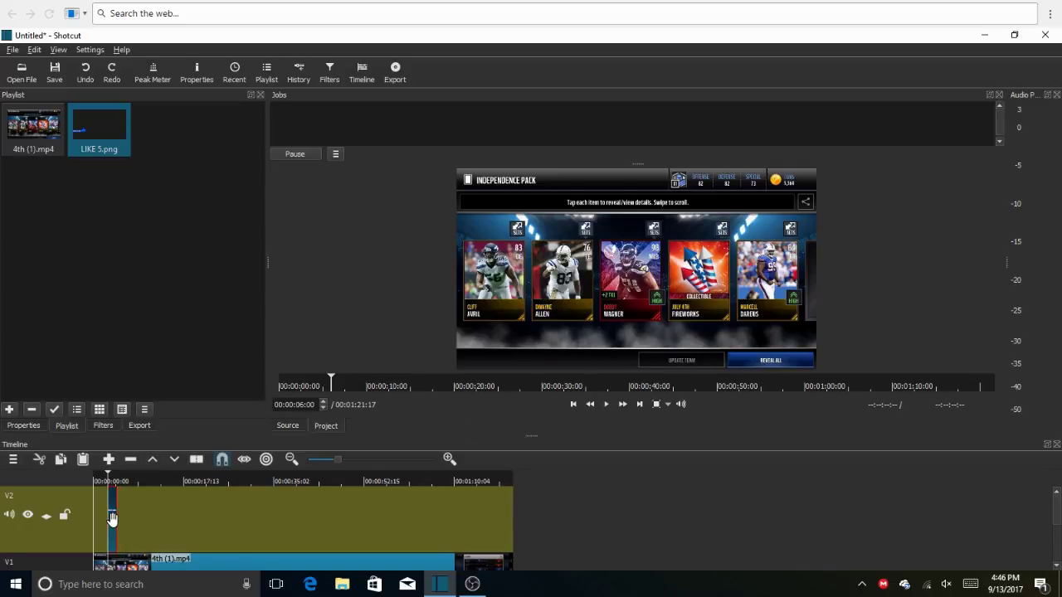
left_click(112, 520)
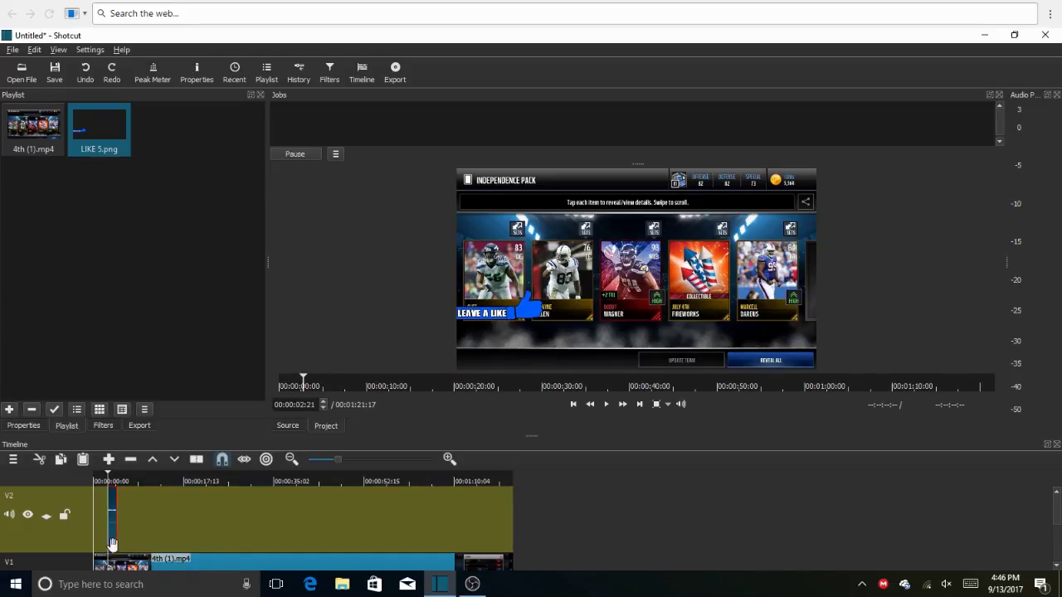
left_click(103, 425)
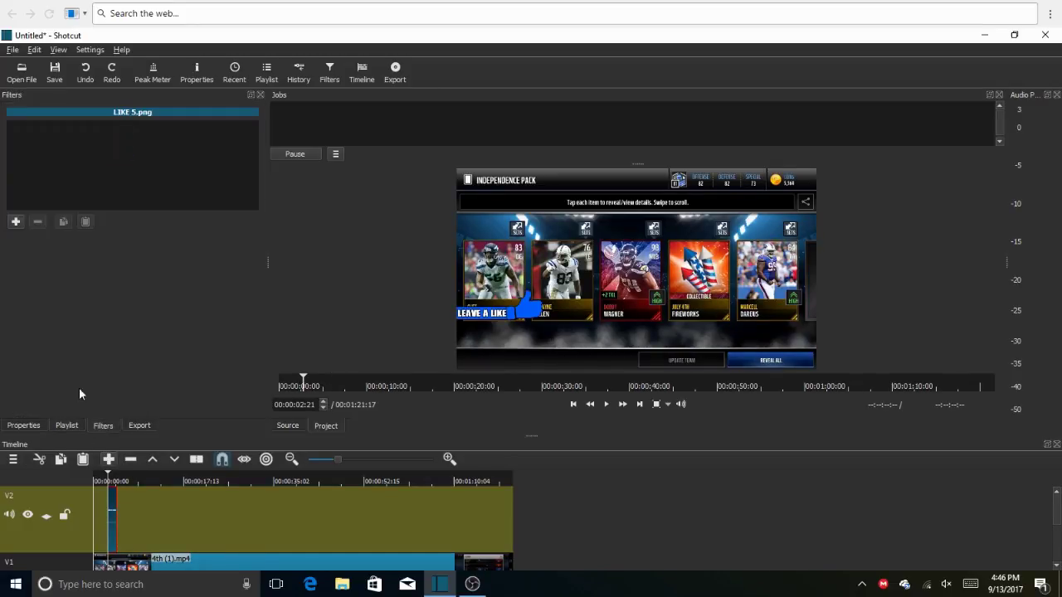
left_click(16, 222)
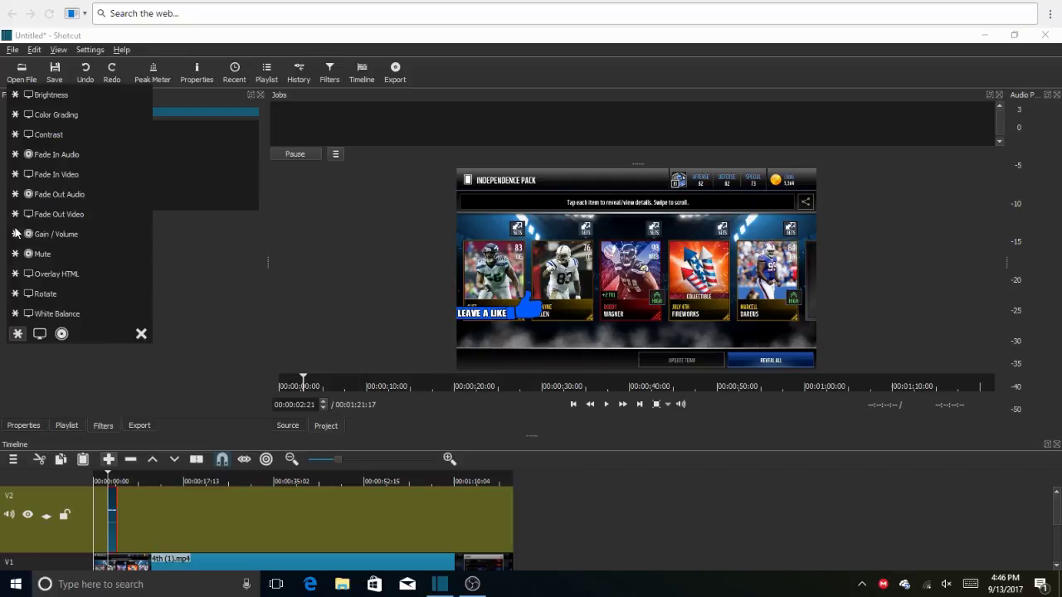
left_click(60, 174)
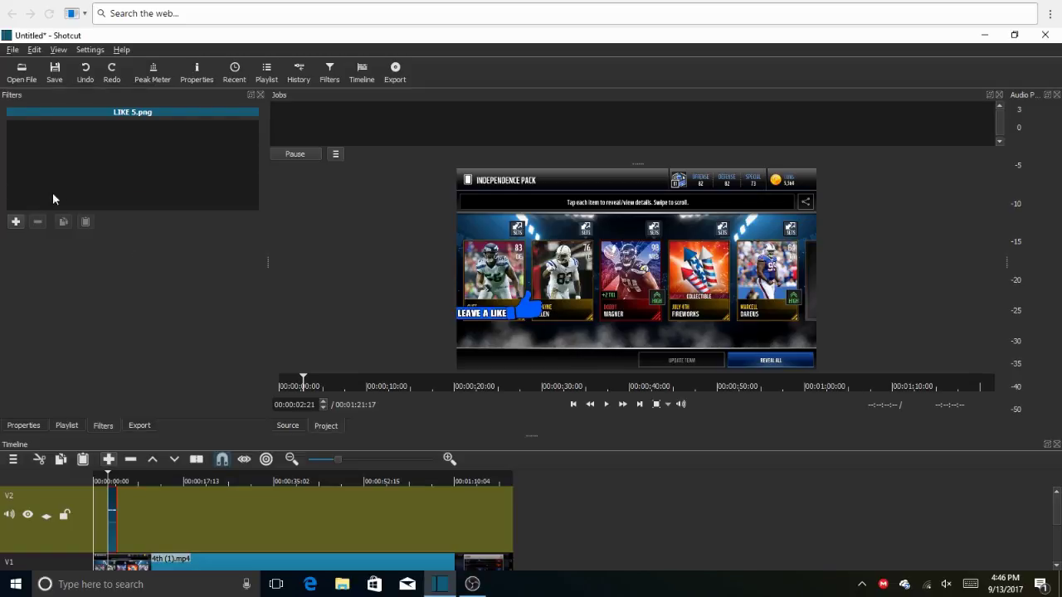
left_click(17, 224)
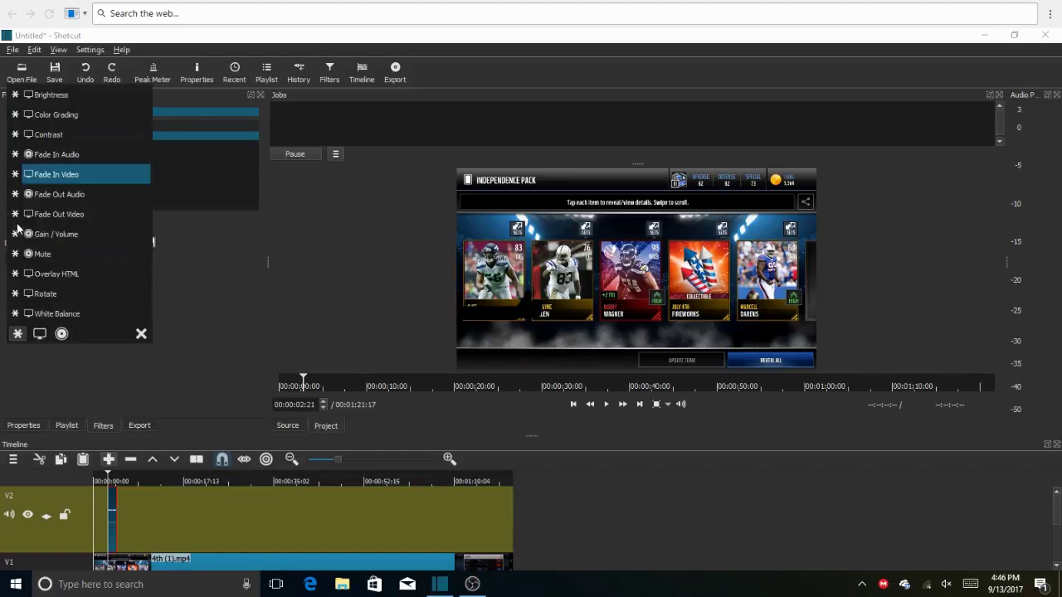
left_click(67, 214)
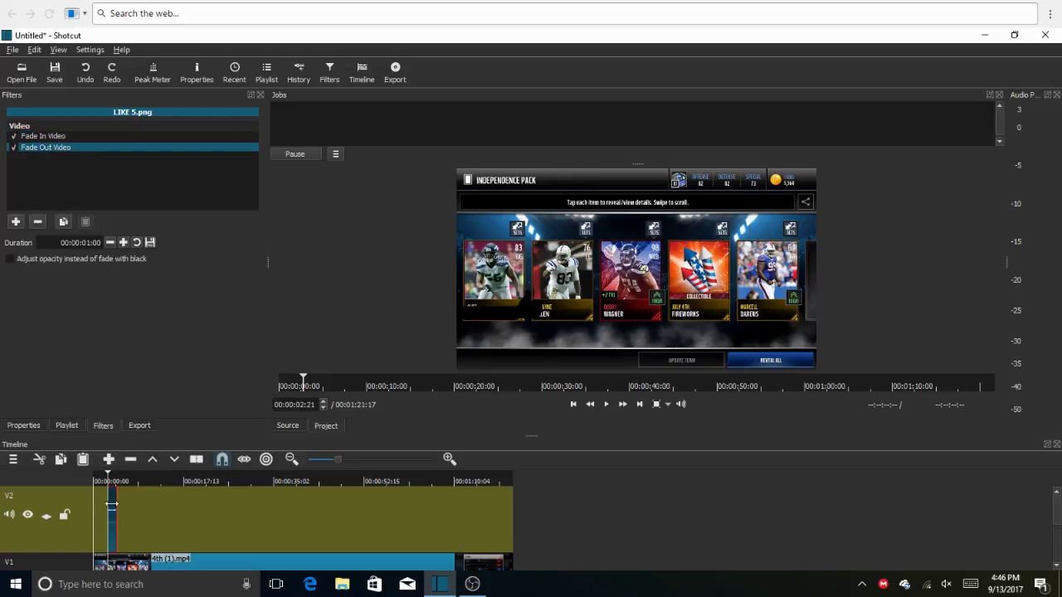
left_click_drag(112, 480, 86, 489)
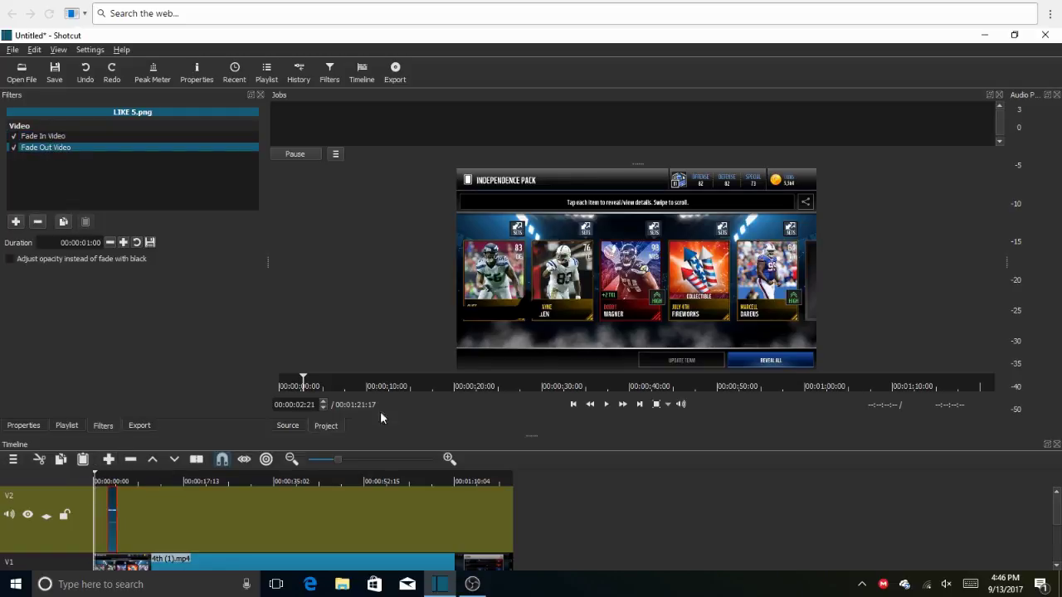
Play the opening and pause once the thumbs-up overlay has faded out
left_click(602, 408)
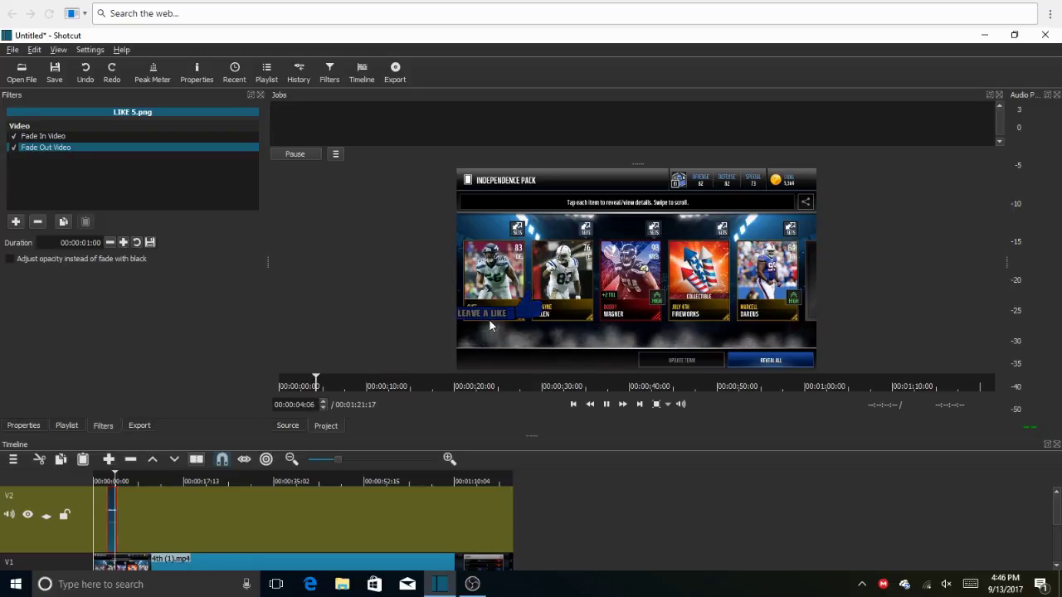
left_click(605, 406)
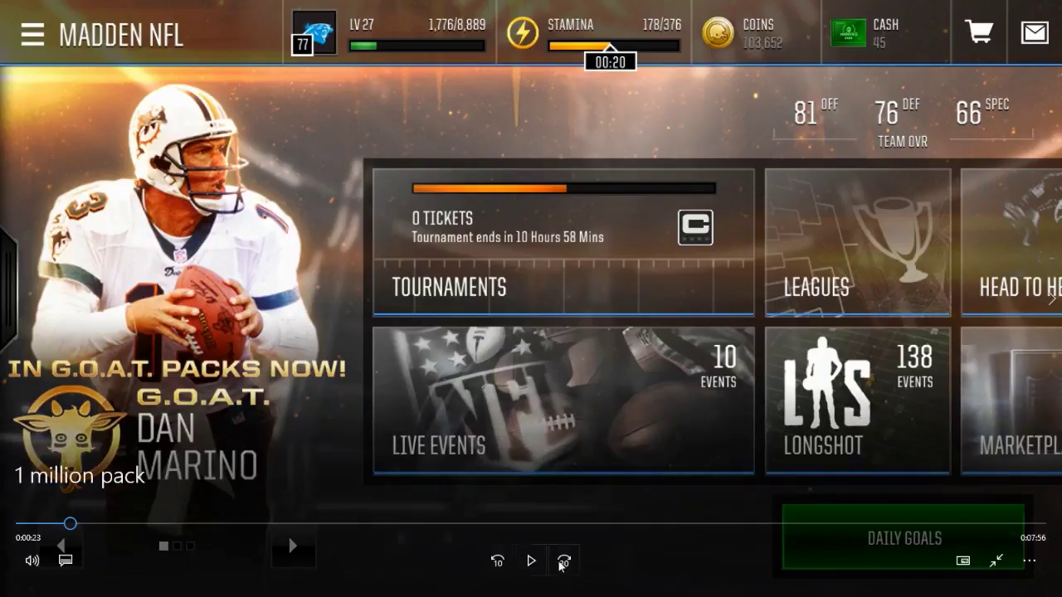
Play the finished video, pause, rewind from 0:29 to 0:20, and resume playback
left_click(532, 562)
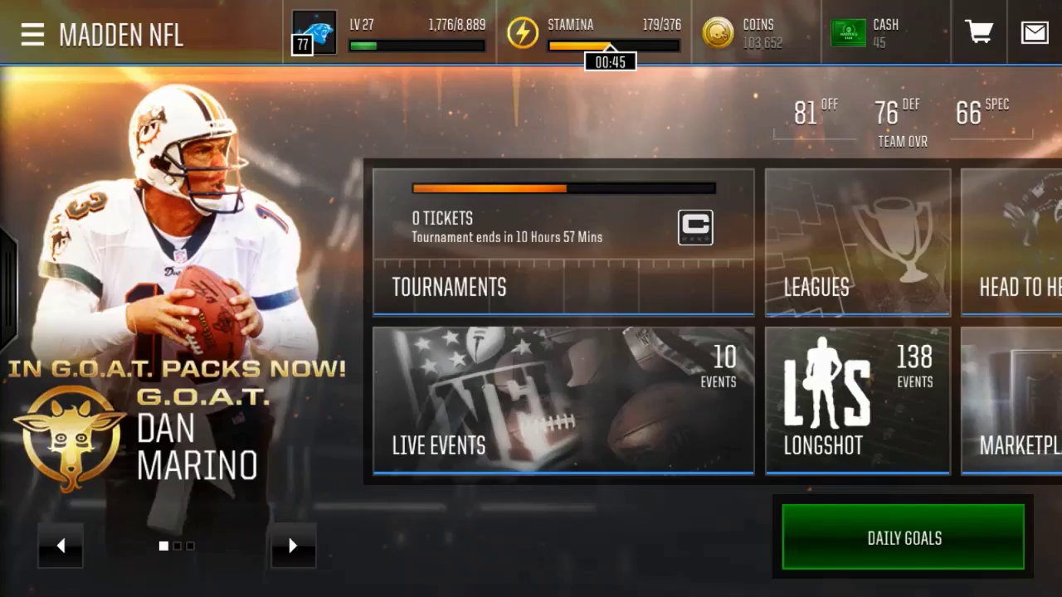
left_click(531, 560)
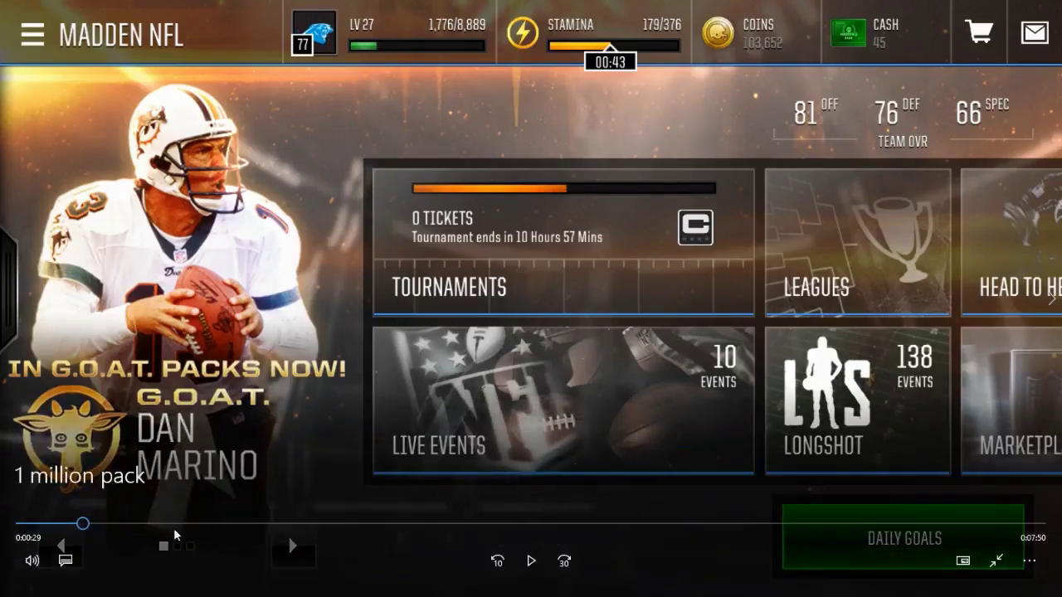
left_click_drag(85, 528, 68, 540)
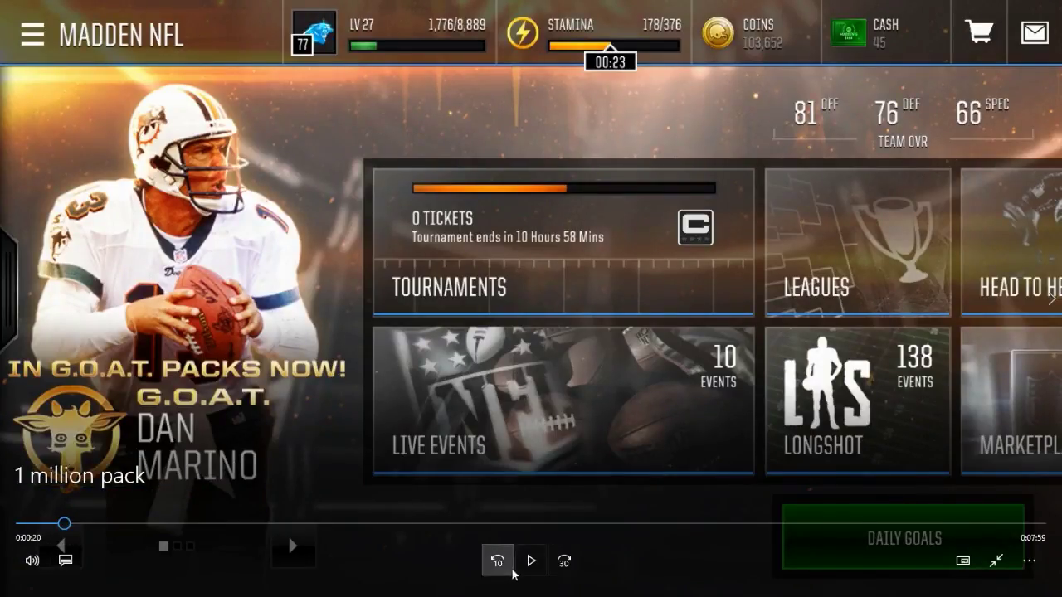
left_click(531, 561)
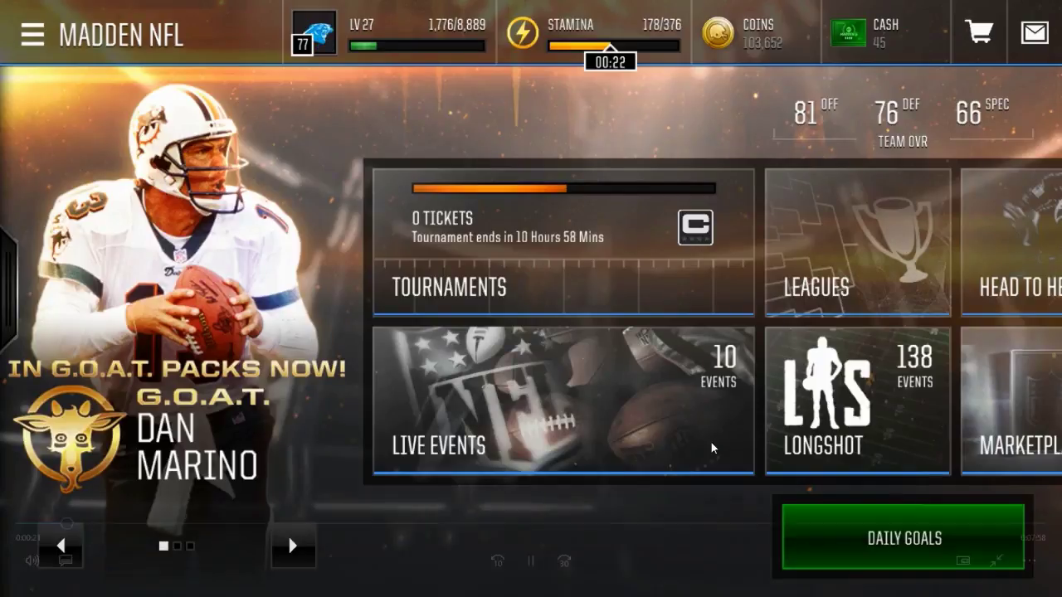